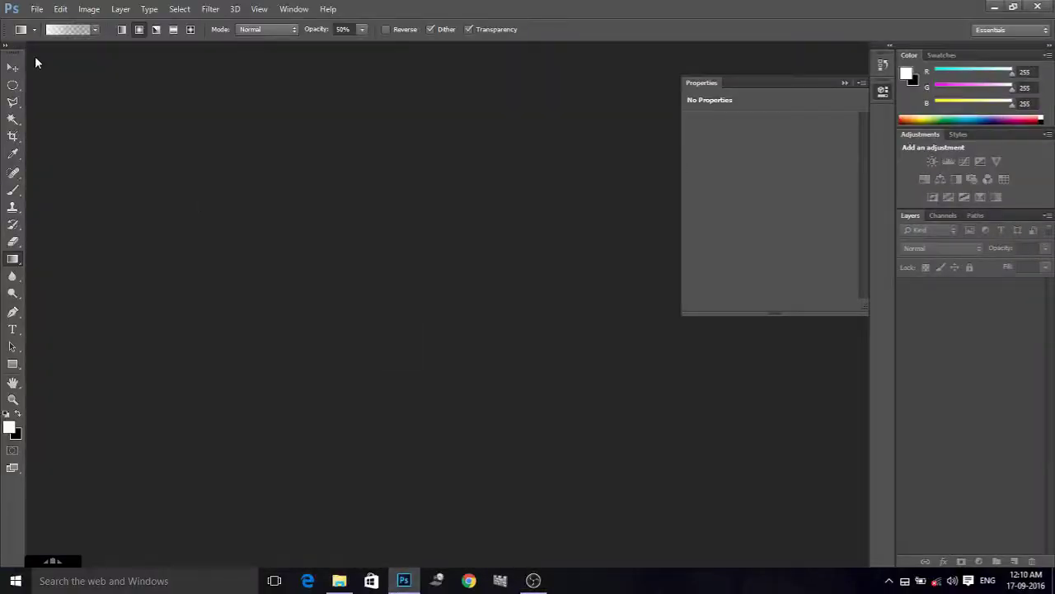
Open the File menu to begin a new document.
left_click(35, 11)
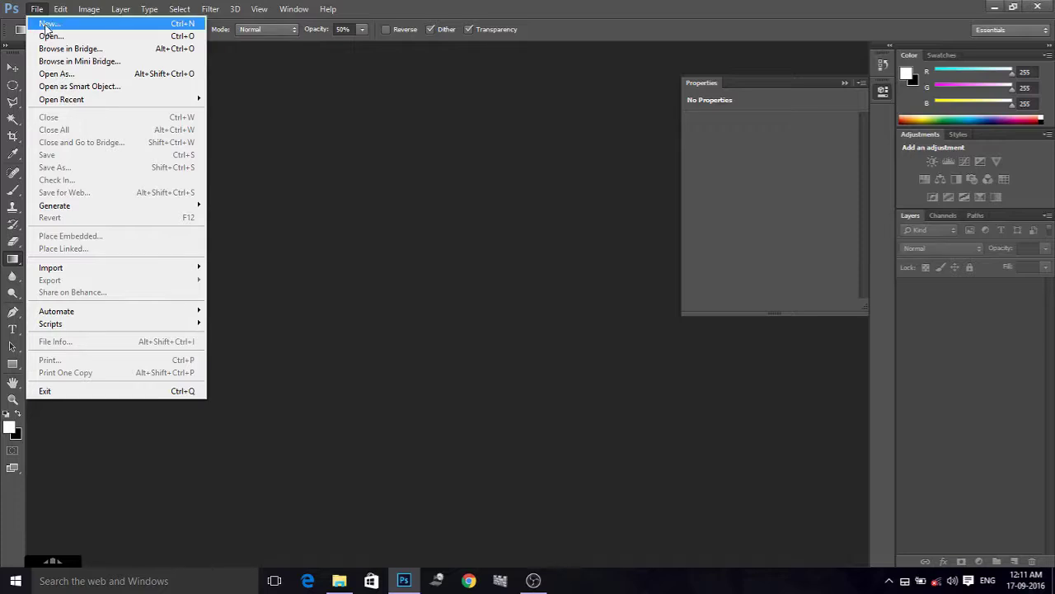
Create a new 800 × 800 pixel document with White background contents.
left_click(48, 23)
double_click(485, 201)
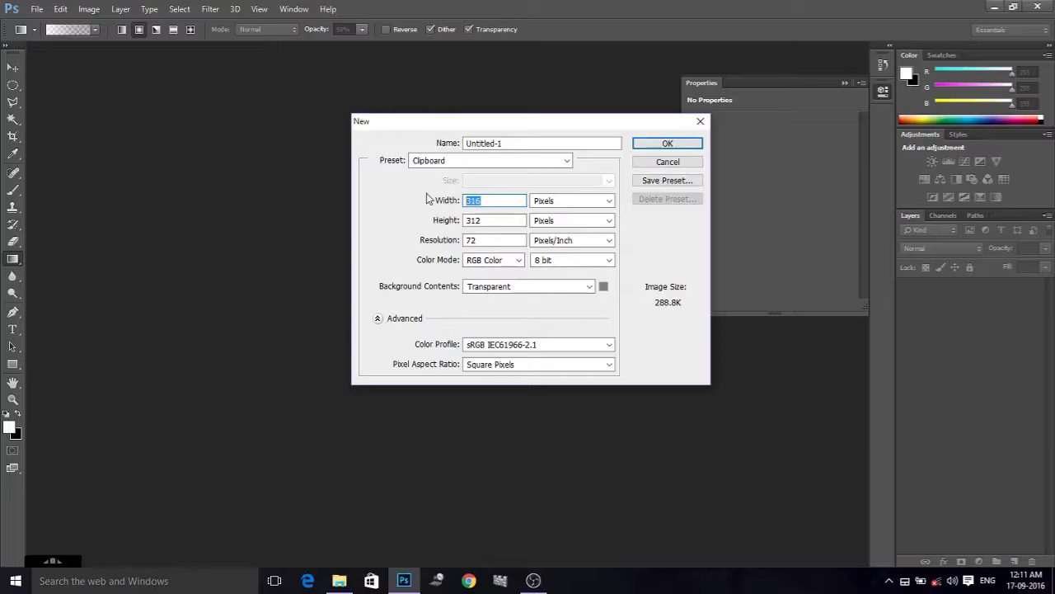
type("800")
key("Tab")
key("Tab")
type("0")
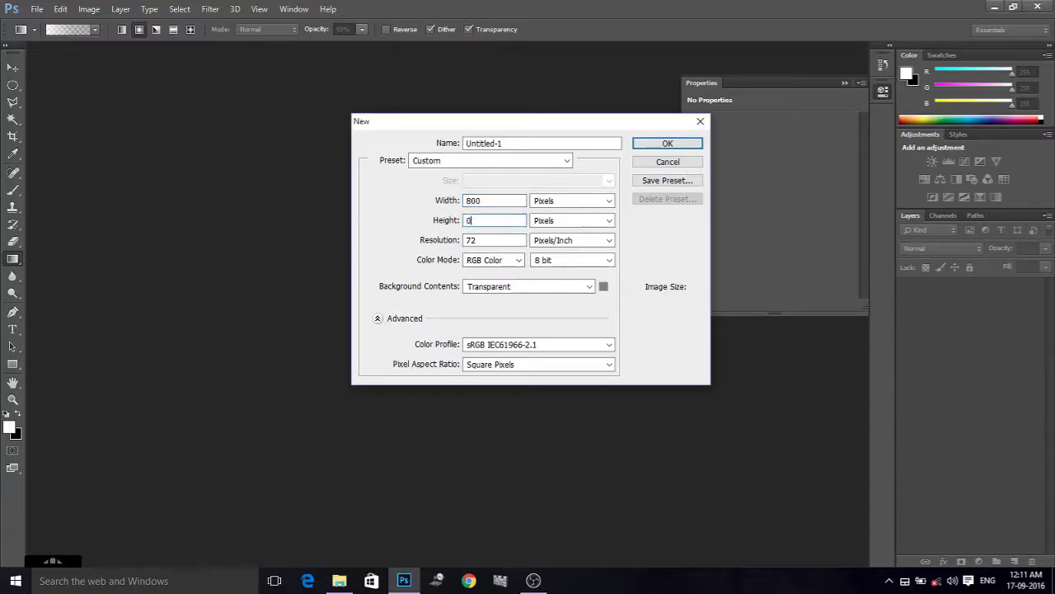
key("BackSpace")
key("BackSpace")
type("800")
key("Tab")
key("Tab")
key("Tab")
key("Tab")
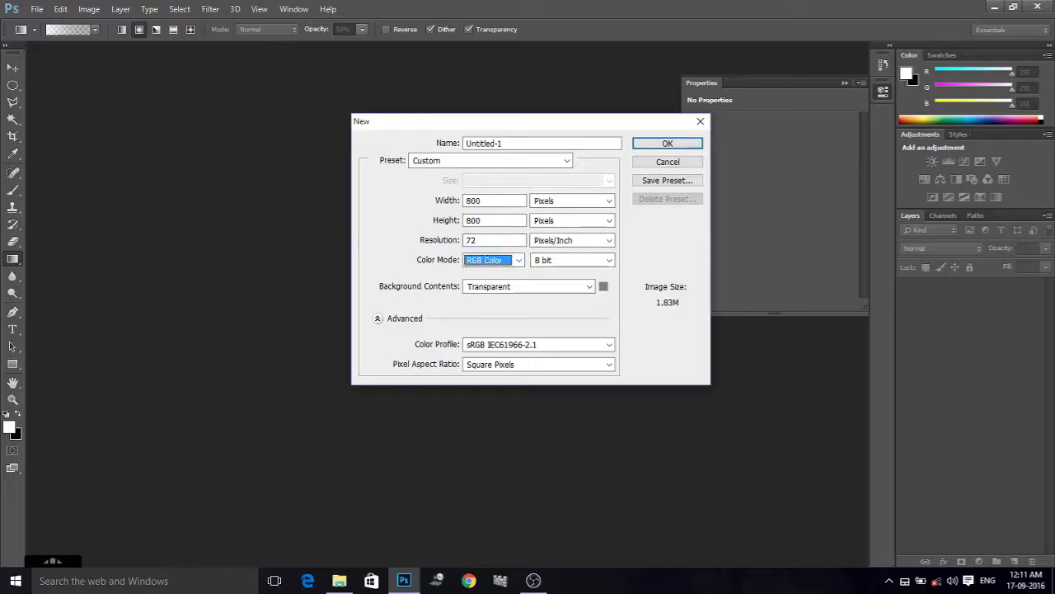
key("Tab")
key("Tab")
left_click(589, 288)
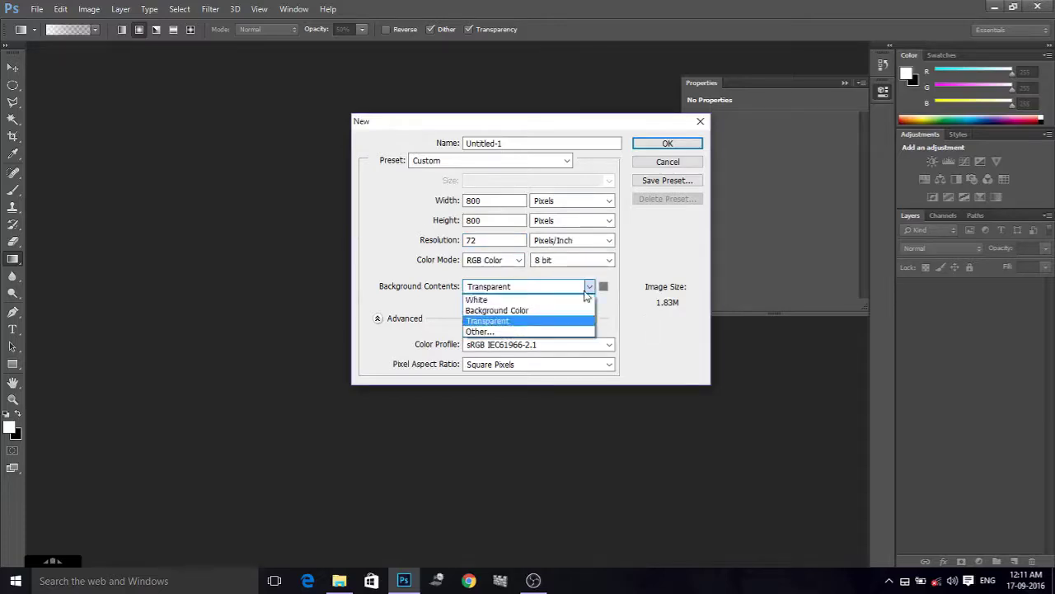
left_click(591, 298)
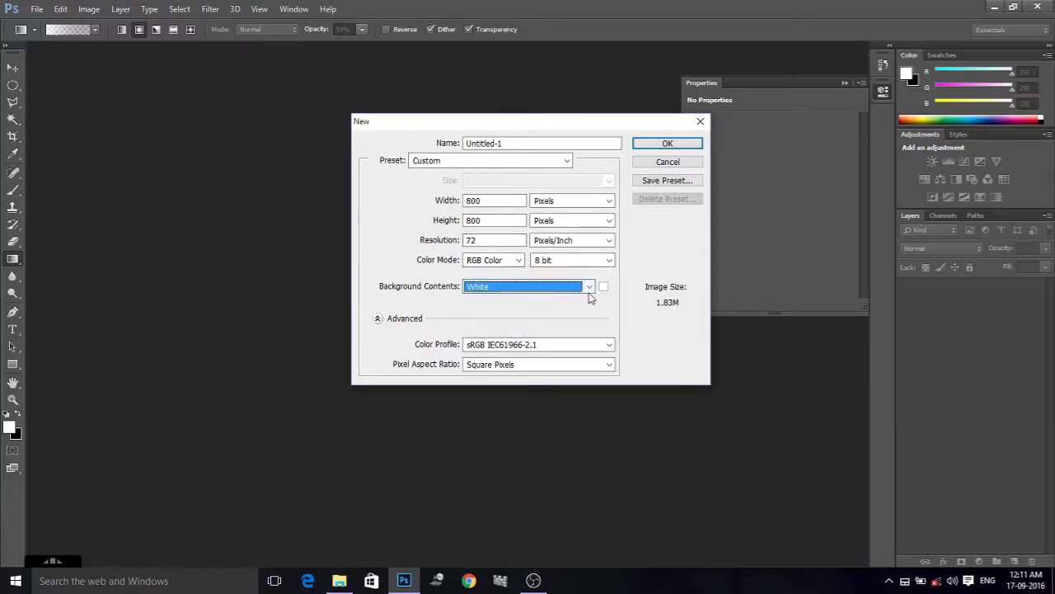
left_click(668, 144)
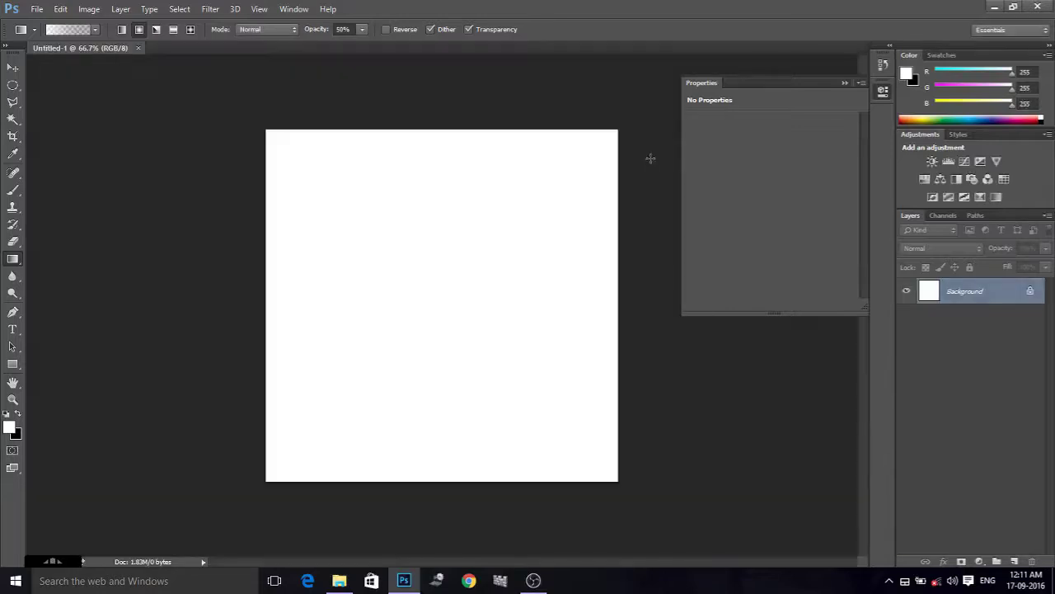
Unlock the background, fill it black and draw a circular selection near the centre.
left_click(1030, 293)
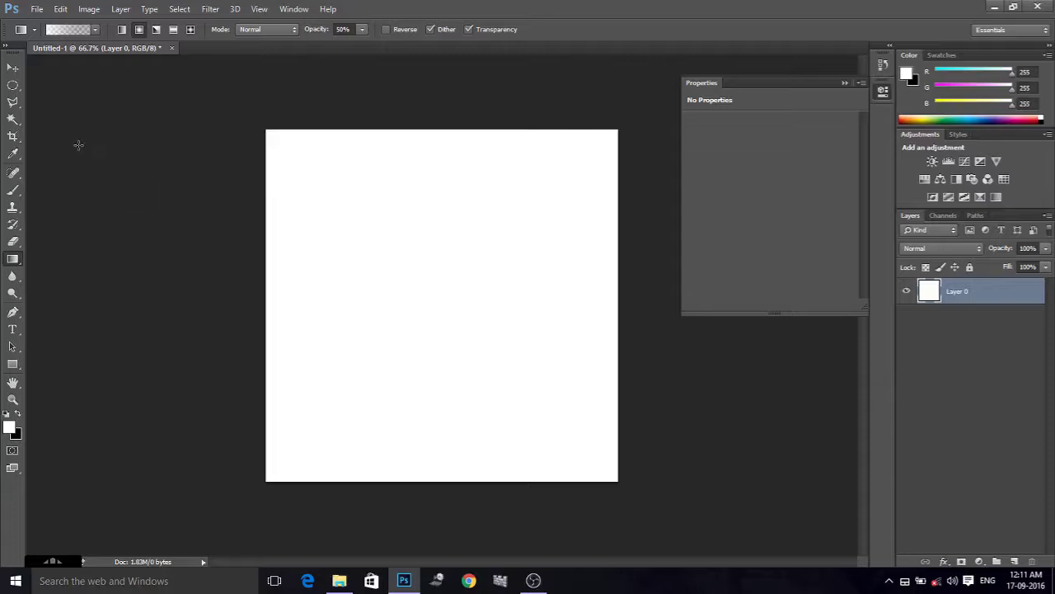
left_click(12, 85)
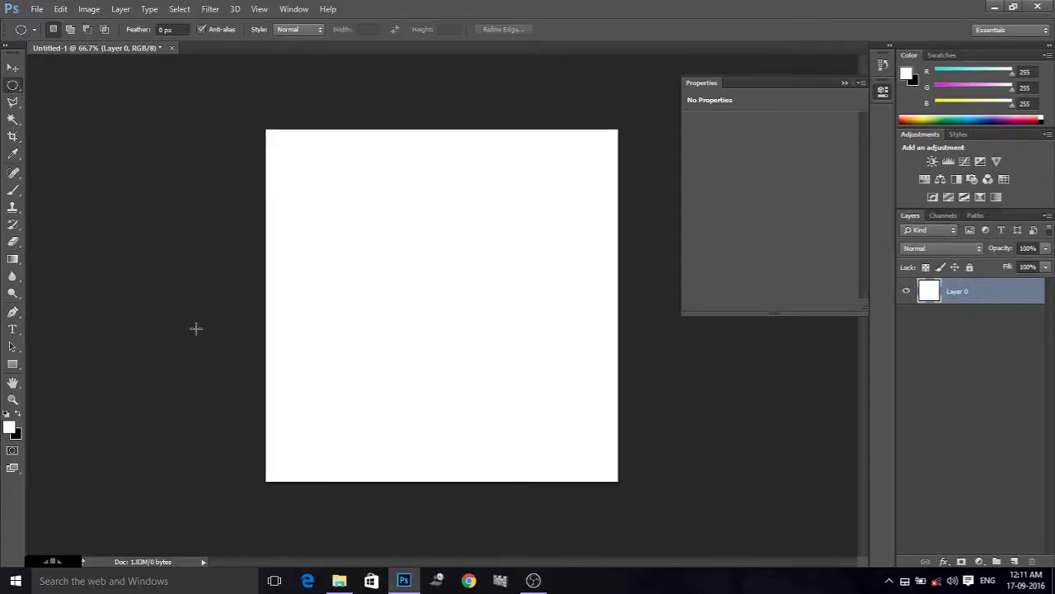
key("ctrl+BackSpace")
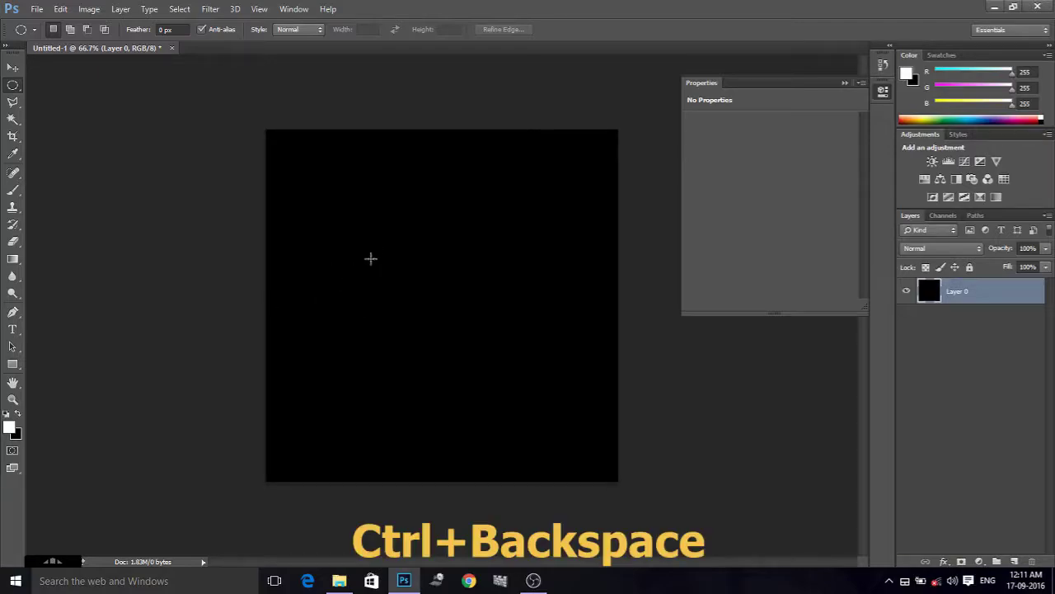
left_click_drag(383, 247, 517, 380)
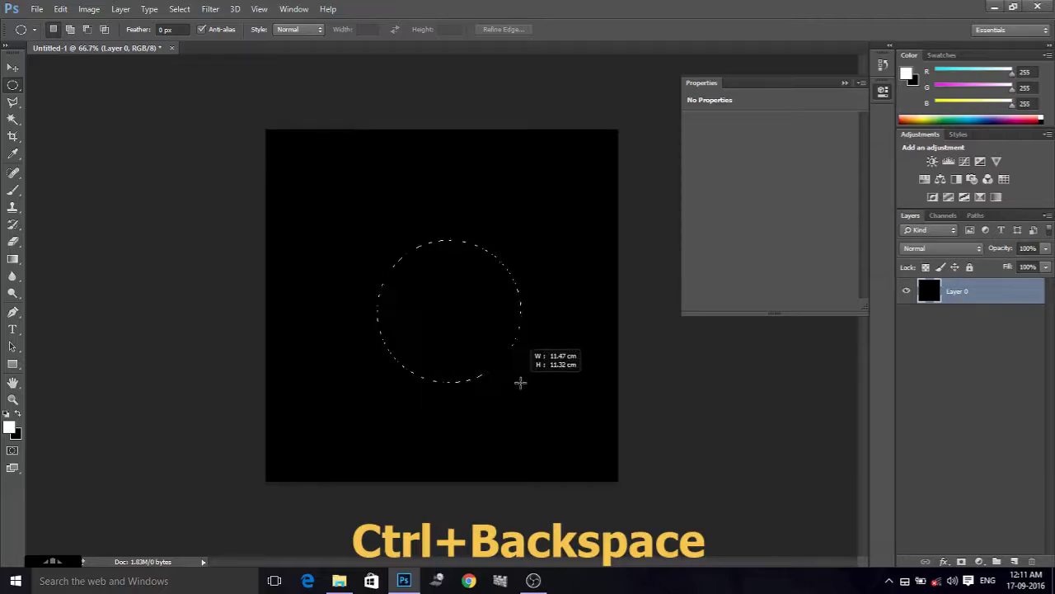
left_click_drag(518, 380, 522, 383)
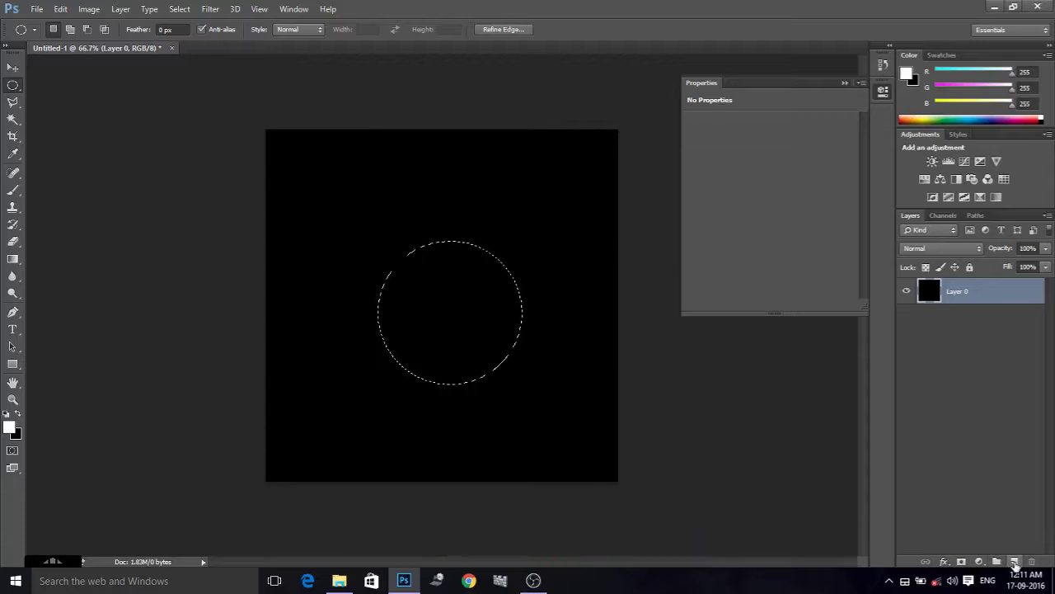
Fill the circle white on a new layer, deselect, and reposition it near the centre.
left_click(1015, 562)
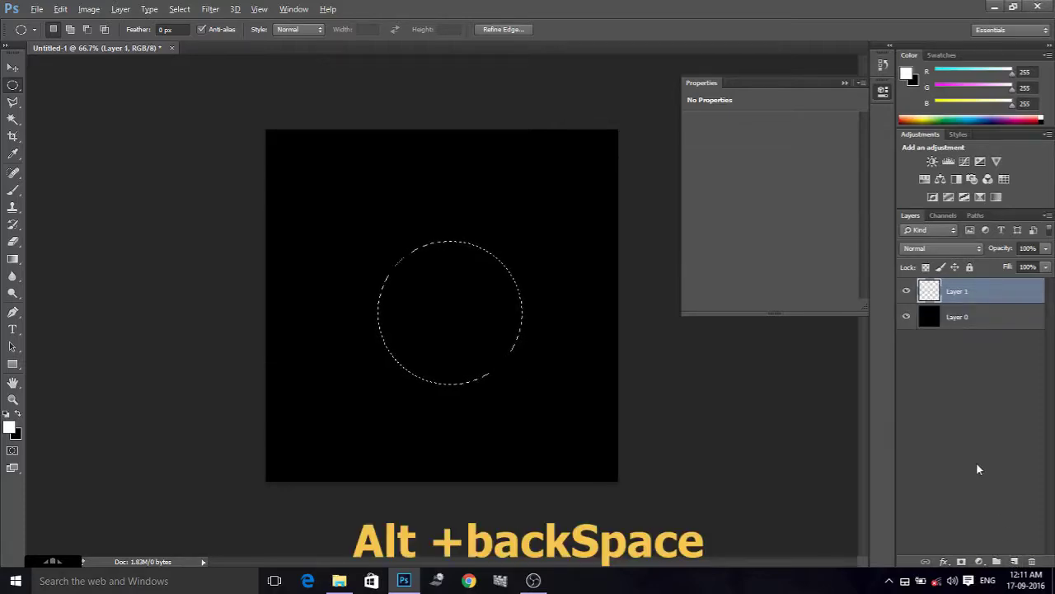
key("alt+BackSpace")
key("ctrl+d")
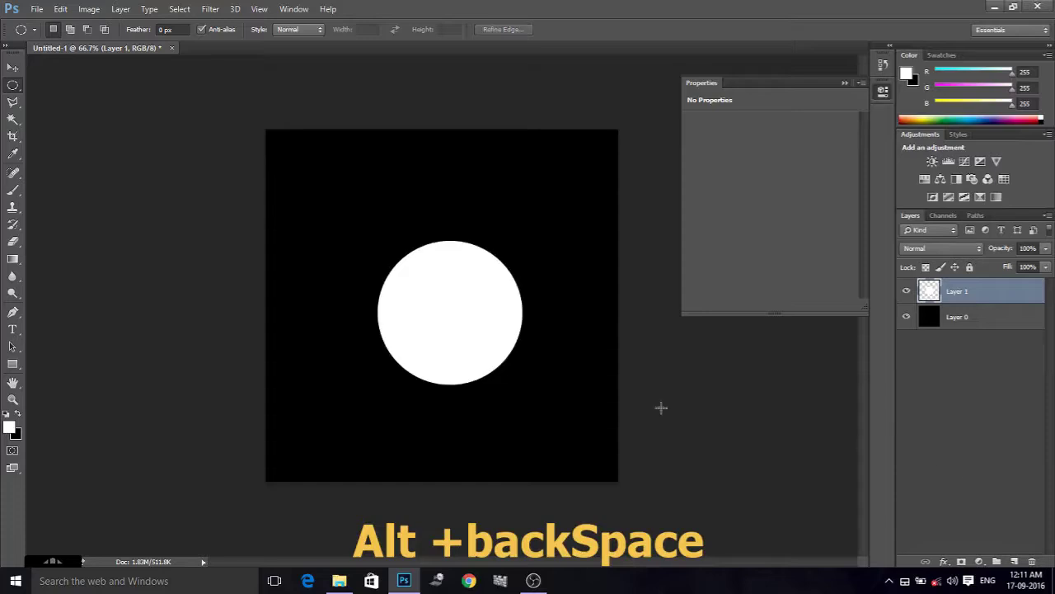
left_click(12, 68)
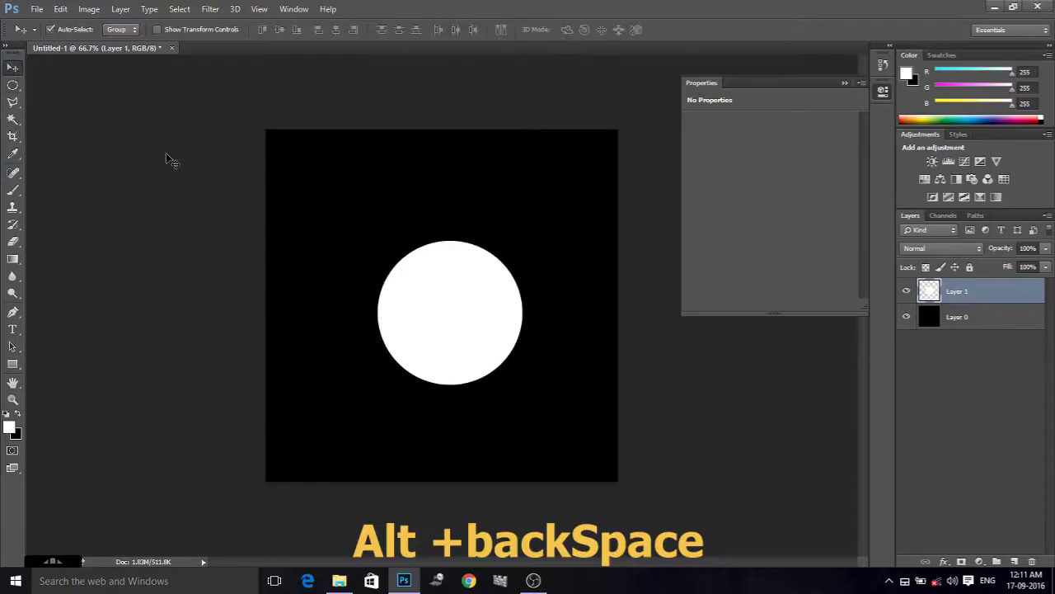
left_click_drag(451, 327, 438, 297)
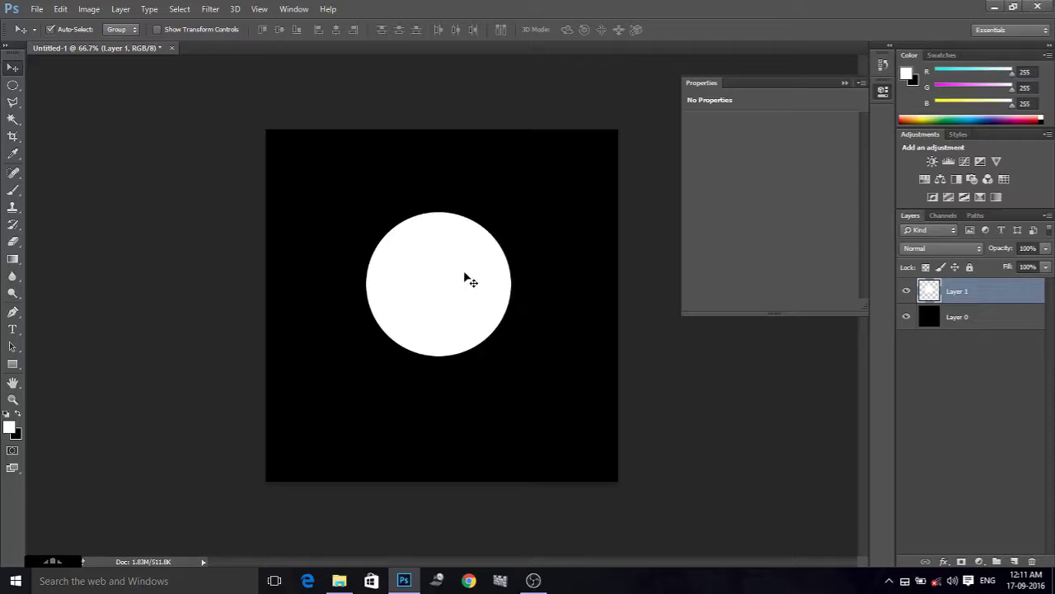
mouse_move(460, 278)
left_mouse_down()
mouse_move(453, 293)
mouse_move(453, 283)
left_mouse_up()
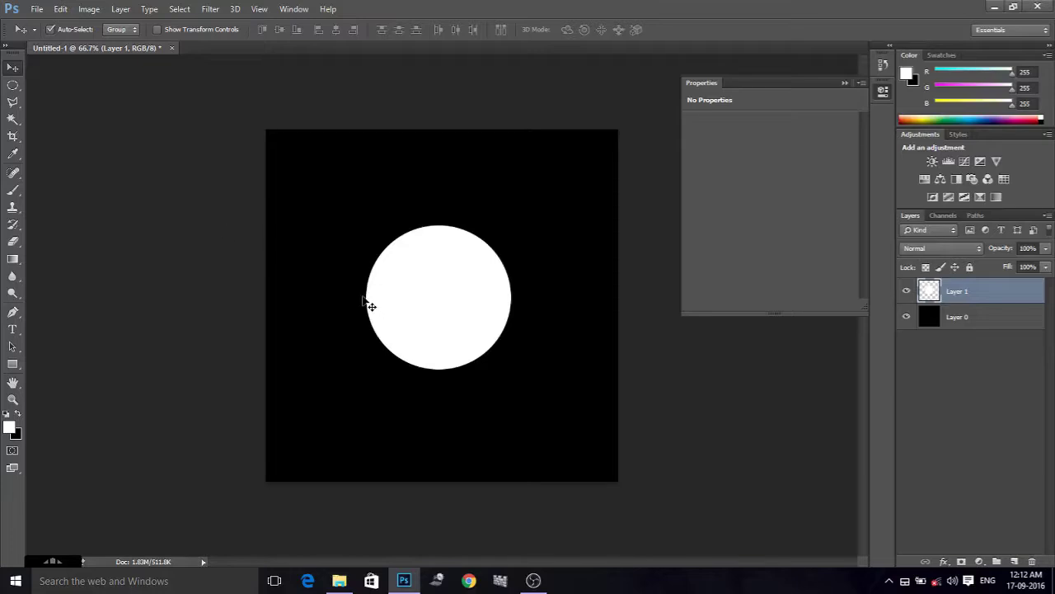
Create a second 20 × 20 pixel document with a Transparent background.
left_click(40, 9)
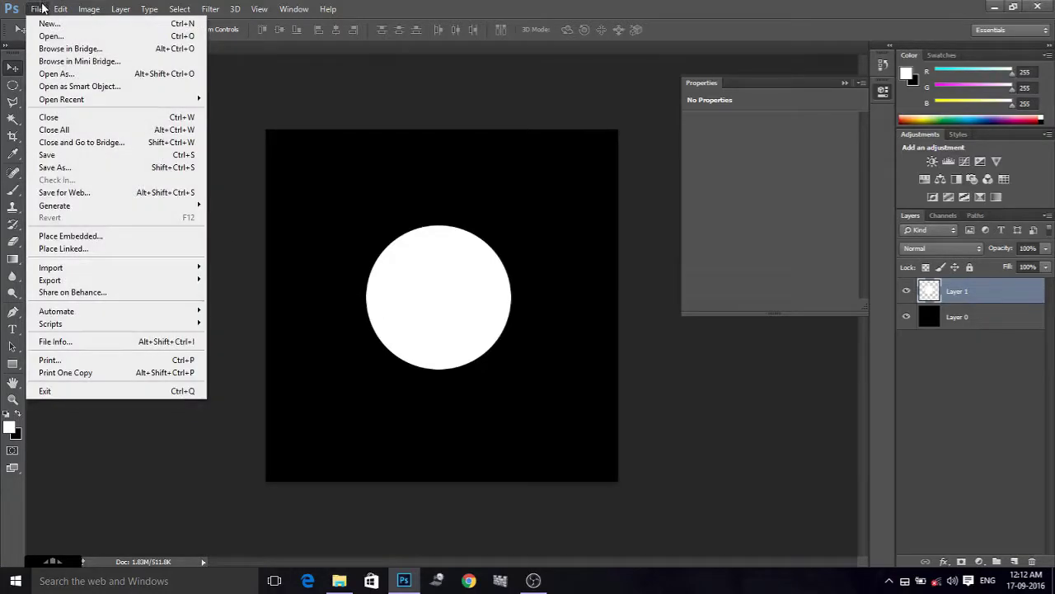
left_click(47, 25)
left_click(446, 200)
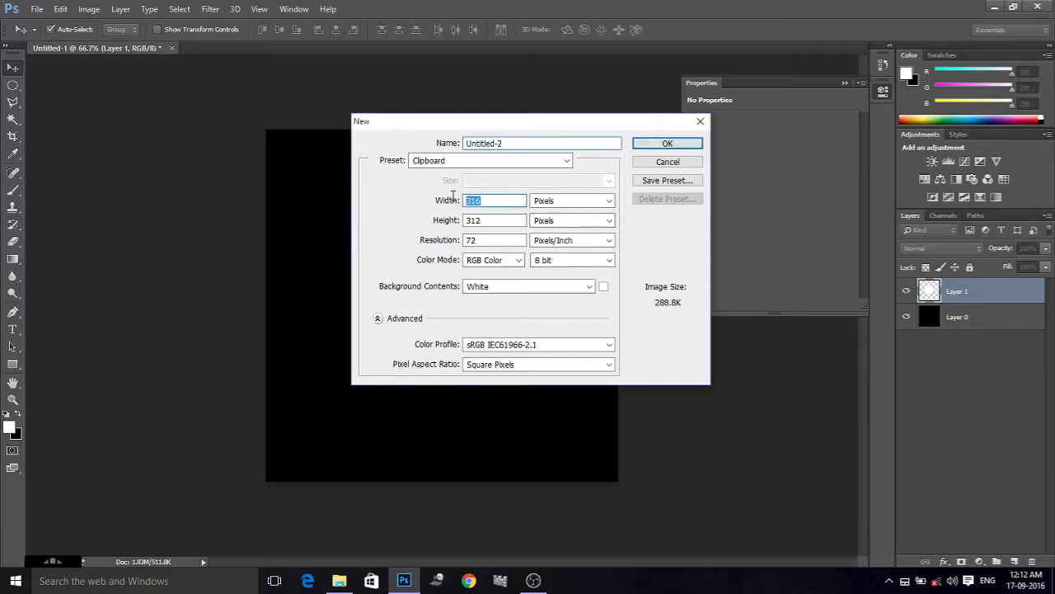
type("20")
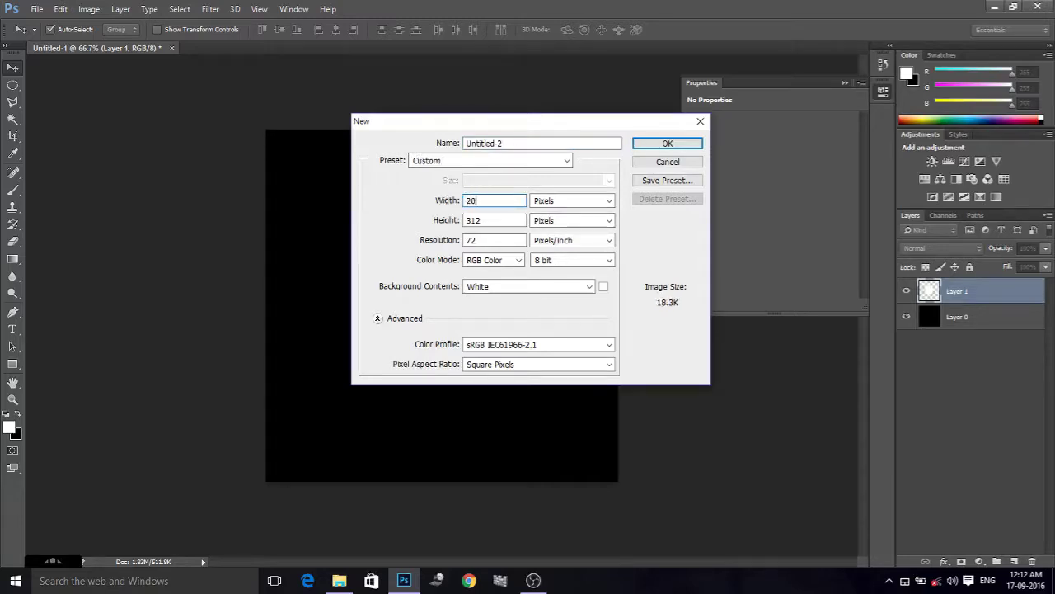
key("Tab")
key("Tab")
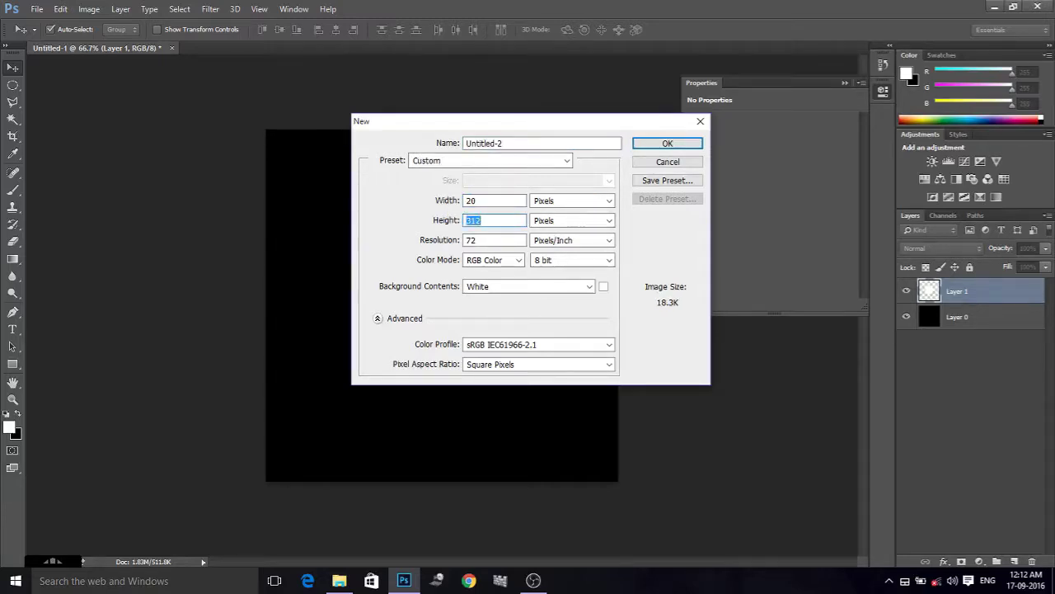
type("20")
key("Tab")
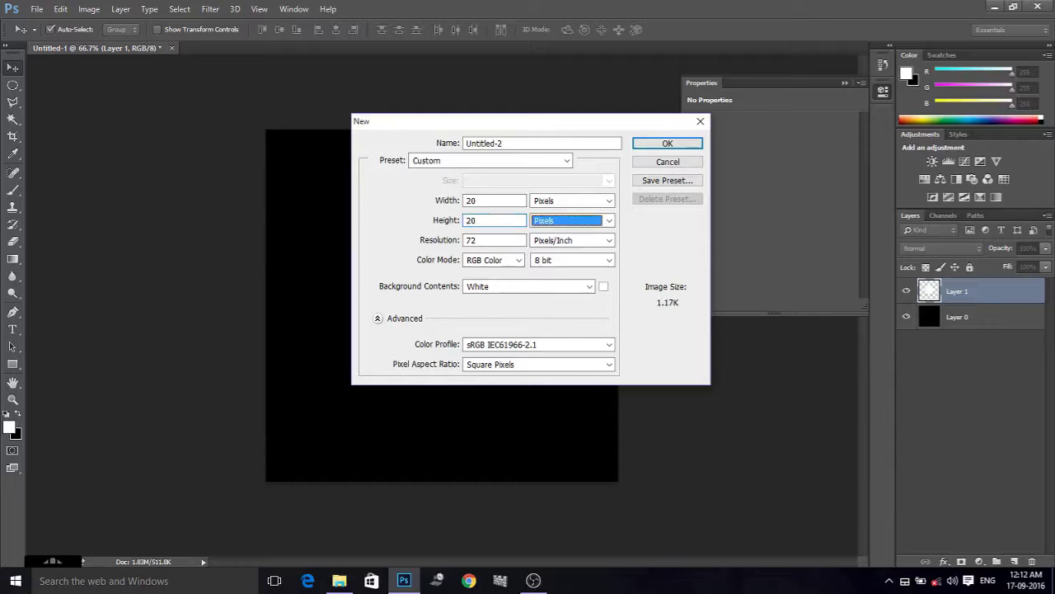
key("Tab")
key("Tab")
key("Tab")
key("Tab")
key("Tab")
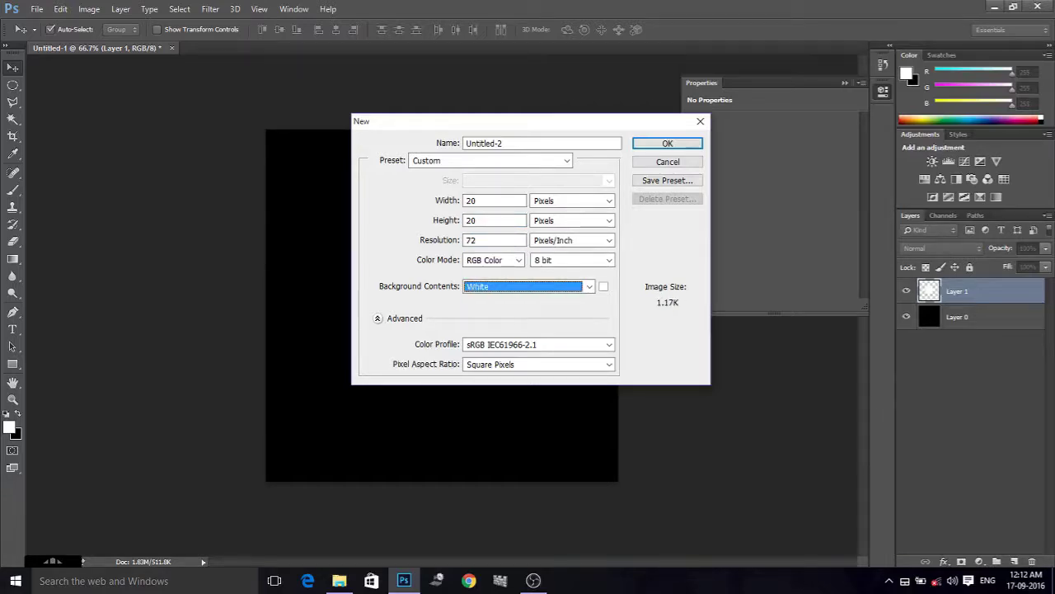
left_click(589, 287)
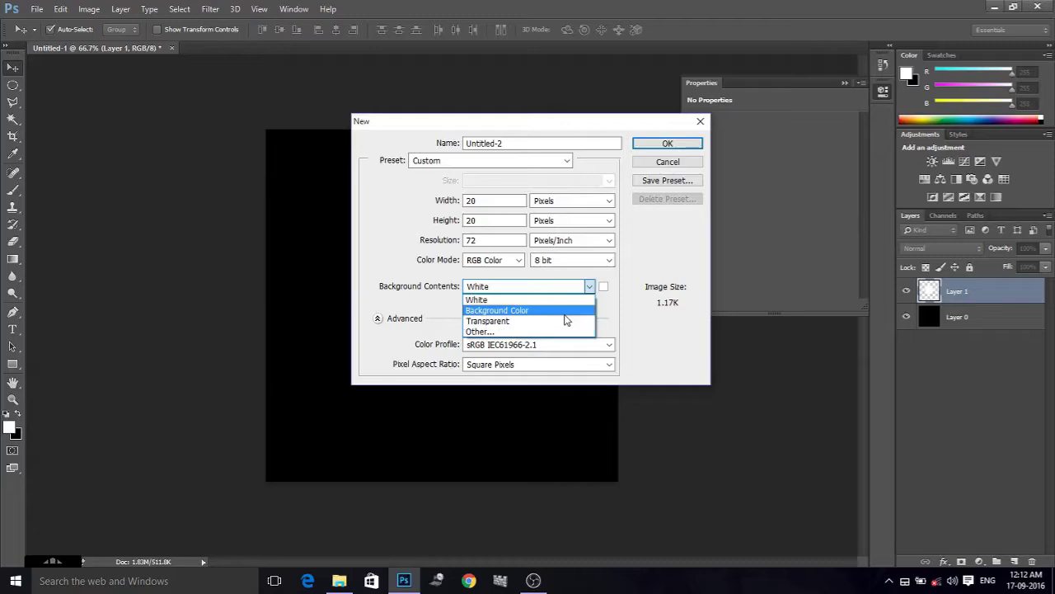
left_click(520, 322)
left_click(667, 143)
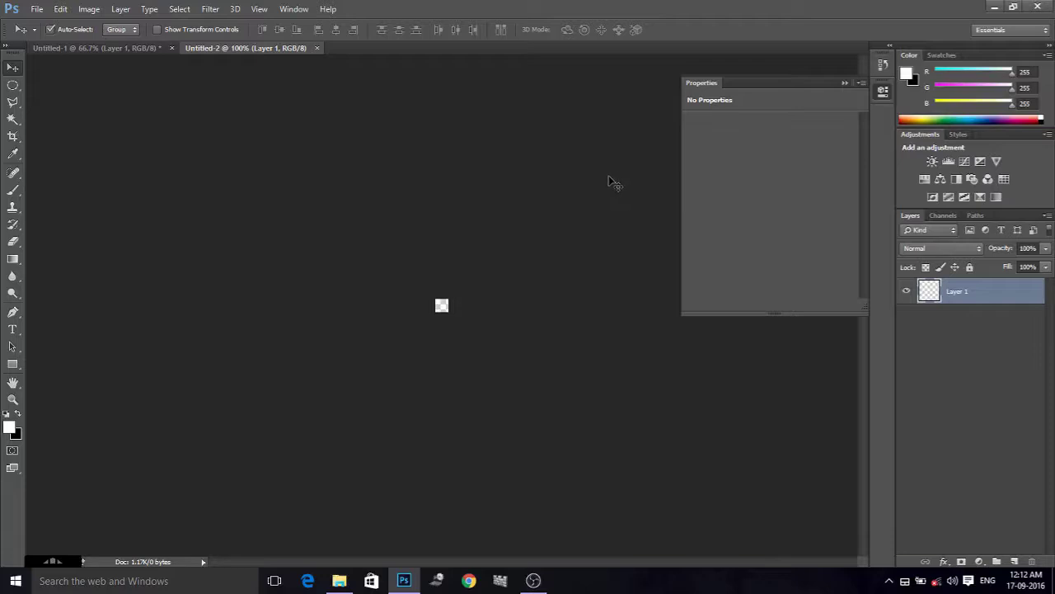
Draw a small black filled circular dot on the 20 × 20 canvas.
key("ctrl+plus")
key("ctrl+plus")
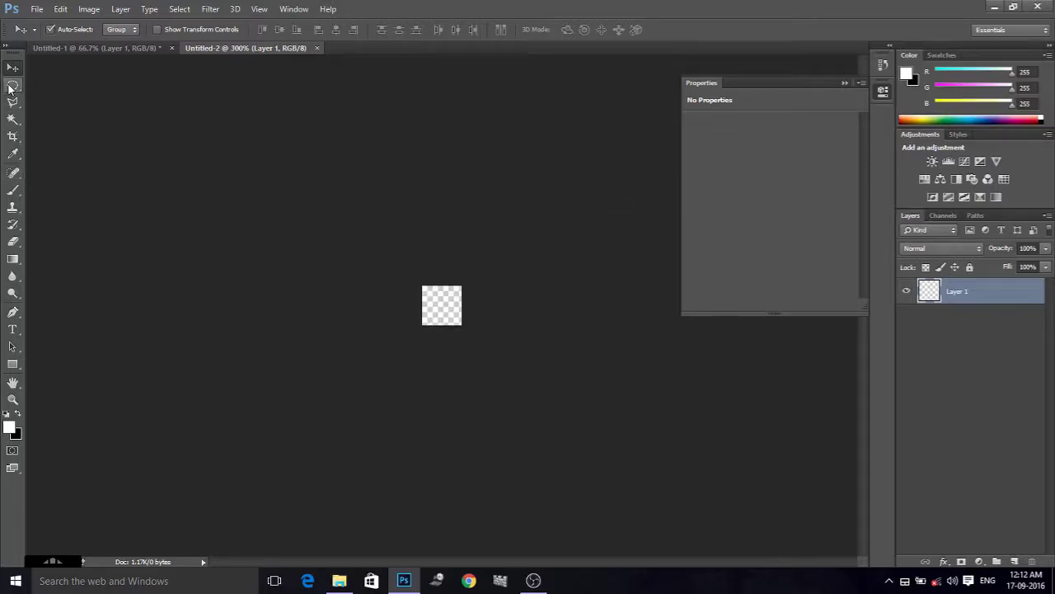
left_click(11, 86)
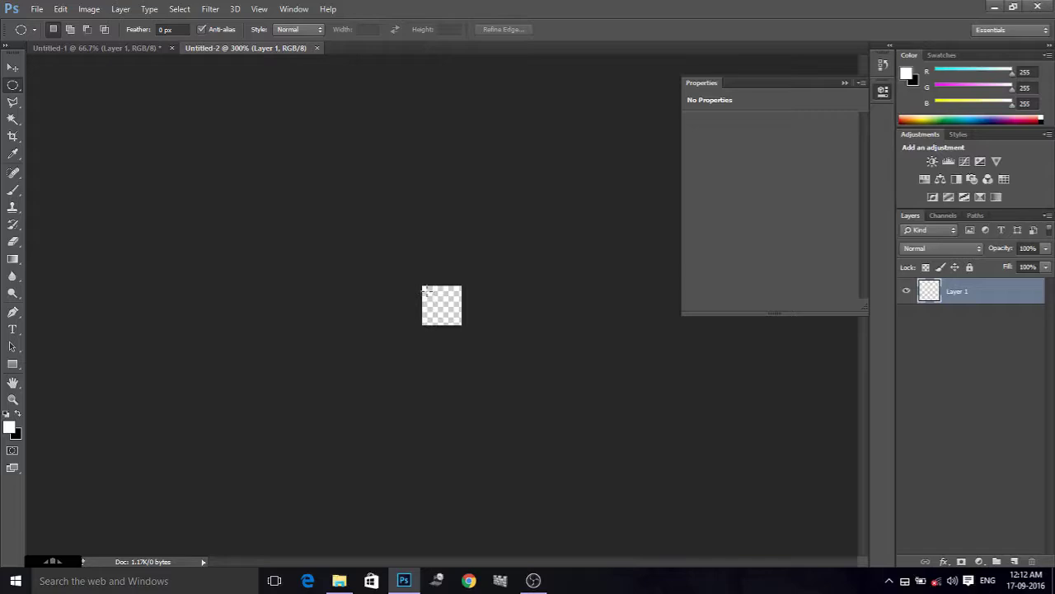
left_click_drag(429, 290, 454, 320)
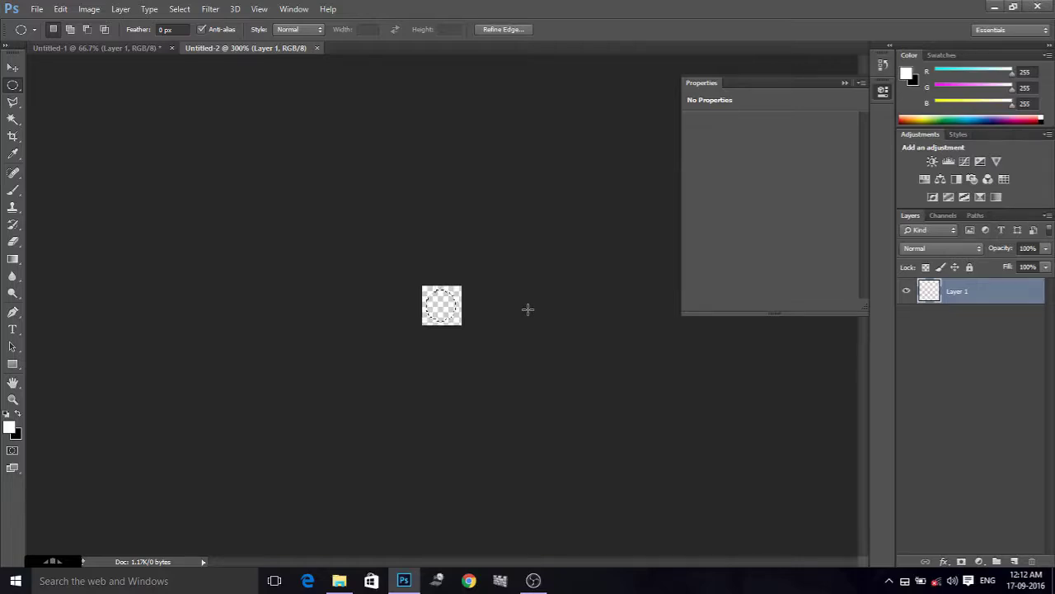
key("ctrl+BackSpace")
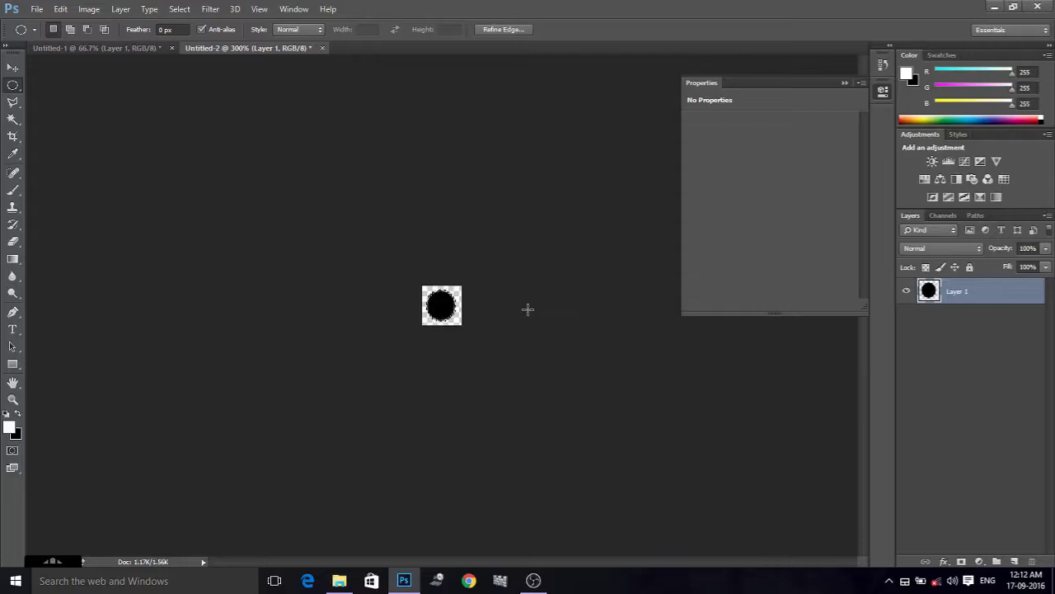
key("ctrl+d")
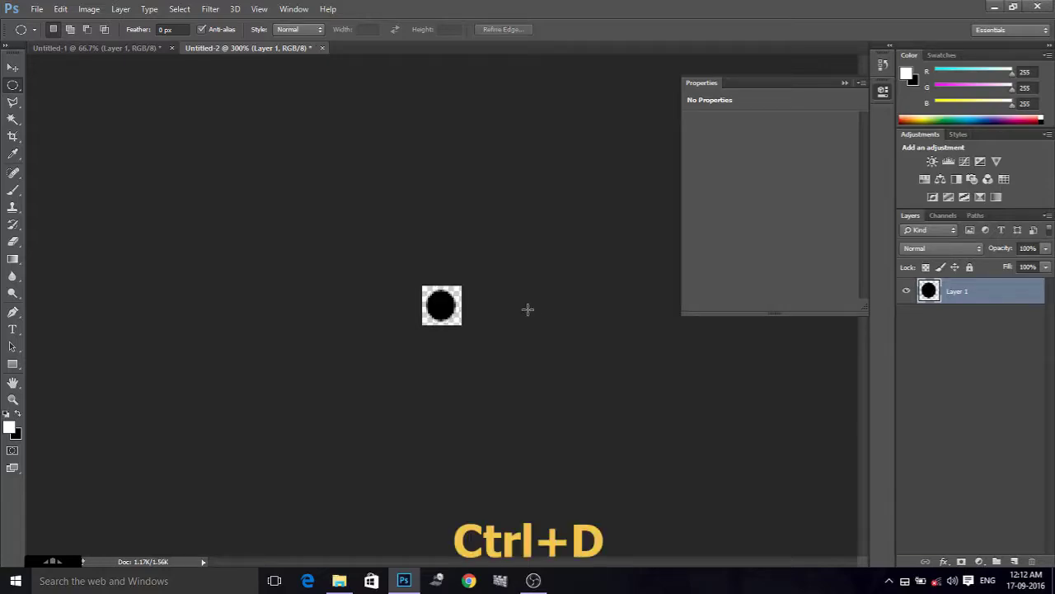
Zoom back to 100% and define the dot image as the pattern 'Pattern 3'.
key("ctrl+minus")
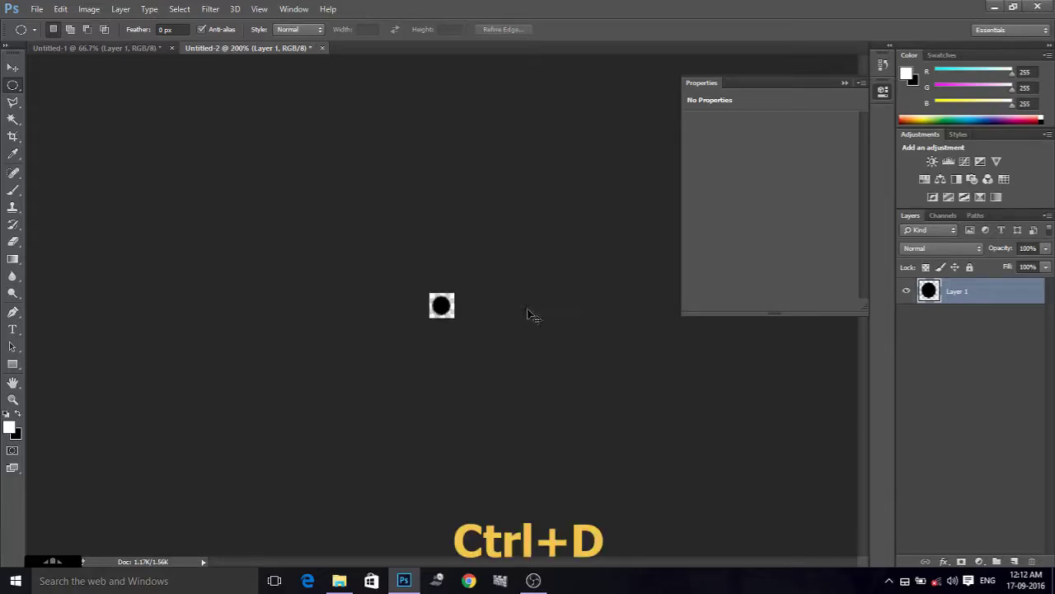
key("ctrl+minus")
left_click(61, 10)
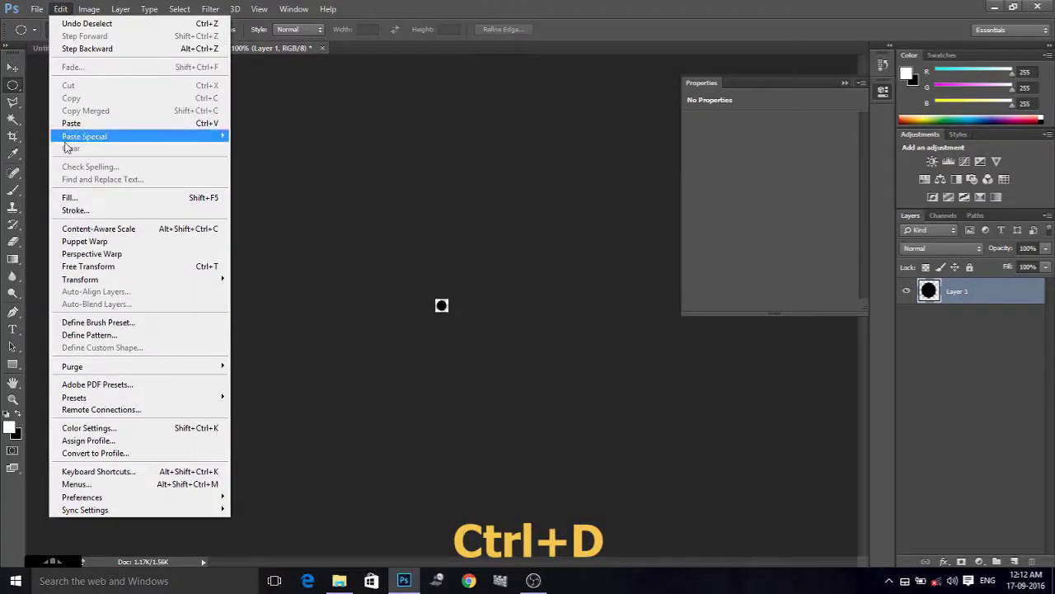
left_click(122, 336)
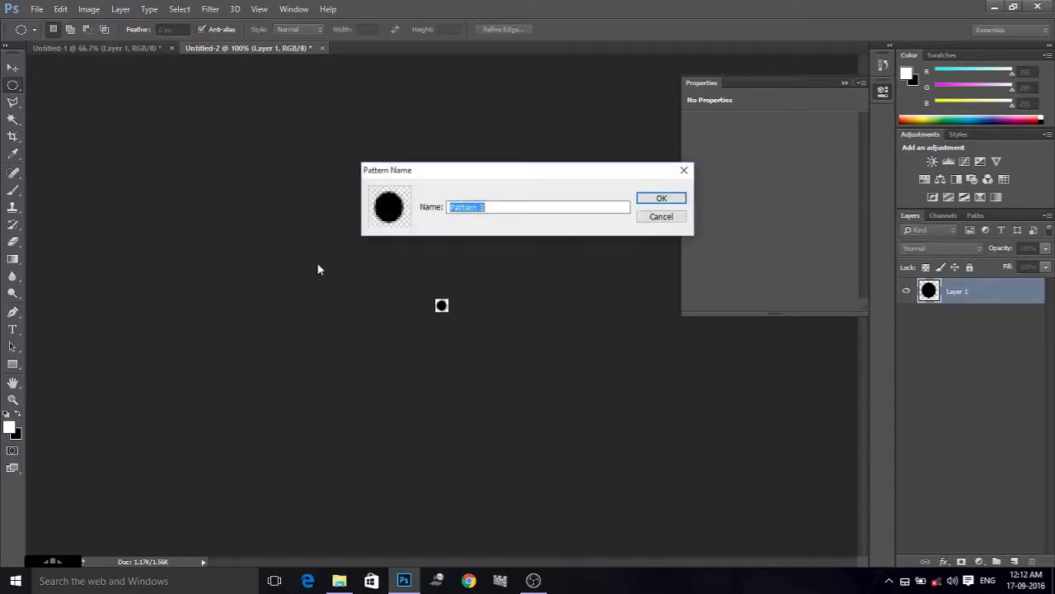
left_click(662, 200)
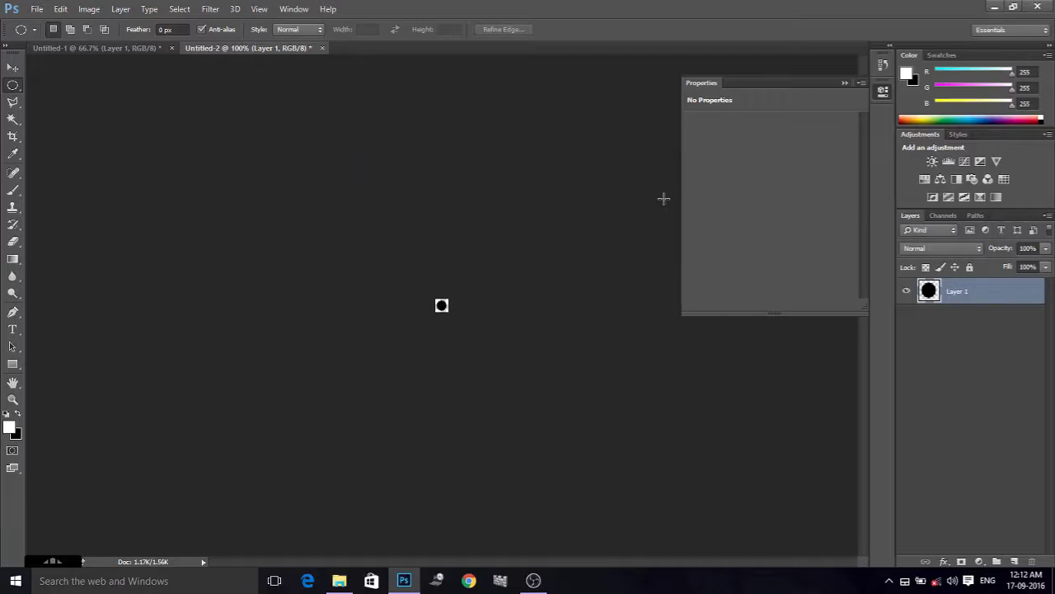
Apply a 2-pixel Gaussian Blur to the white circle in Untitled-1.
key("ctrl+Tab")
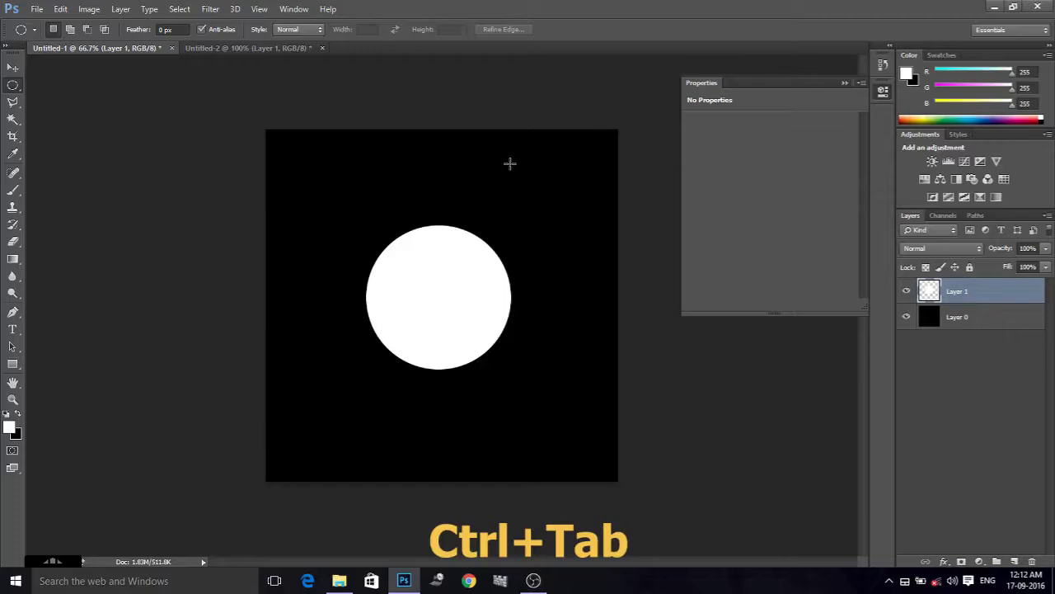
left_click(15, 71)
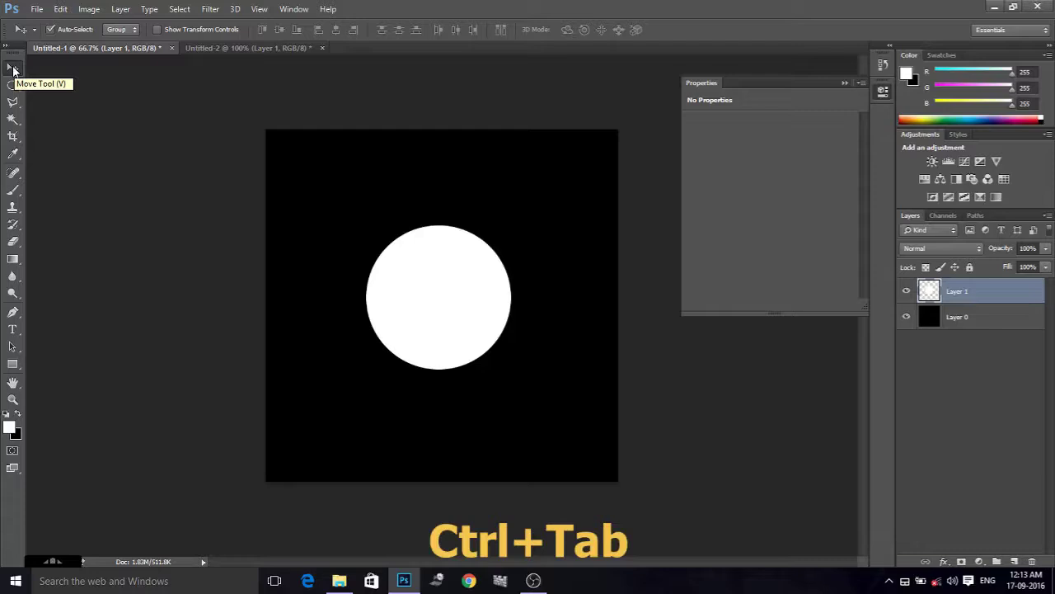
left_click(212, 9)
mouse_move(217, 154)
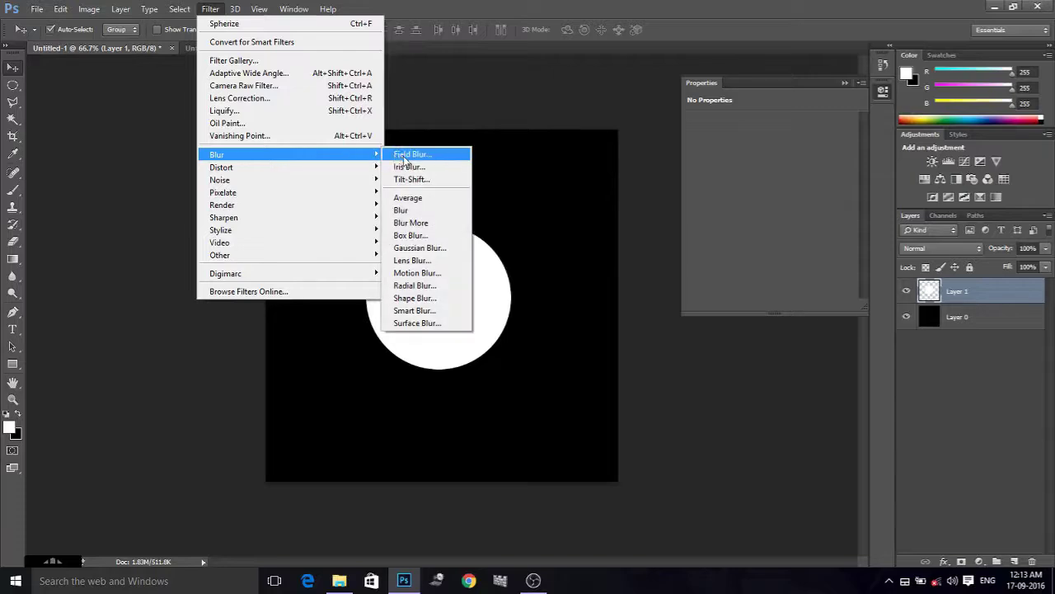
left_click(419, 248)
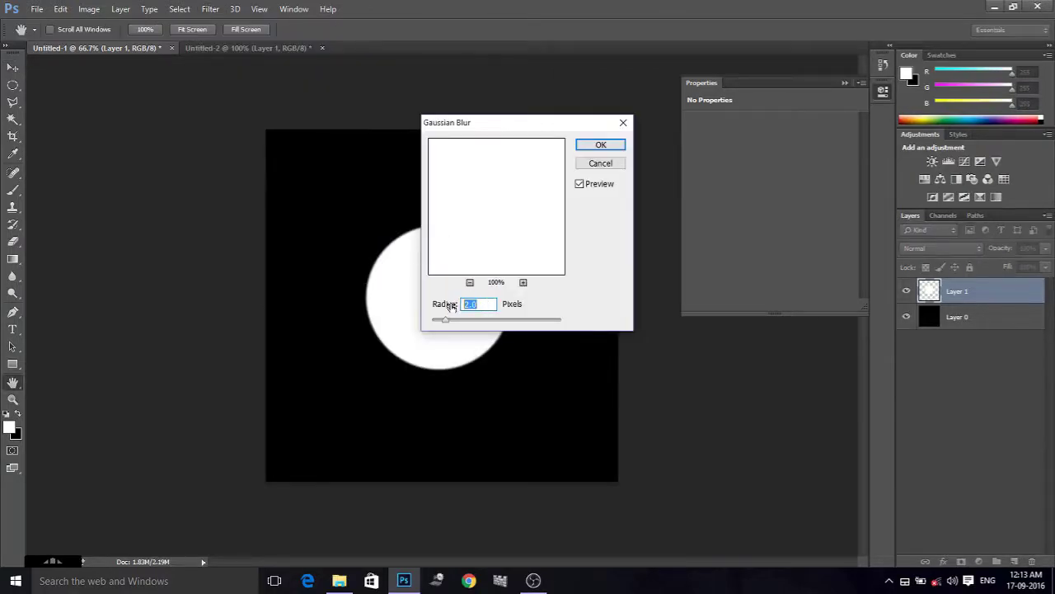
type("2")
left_click(600, 145)
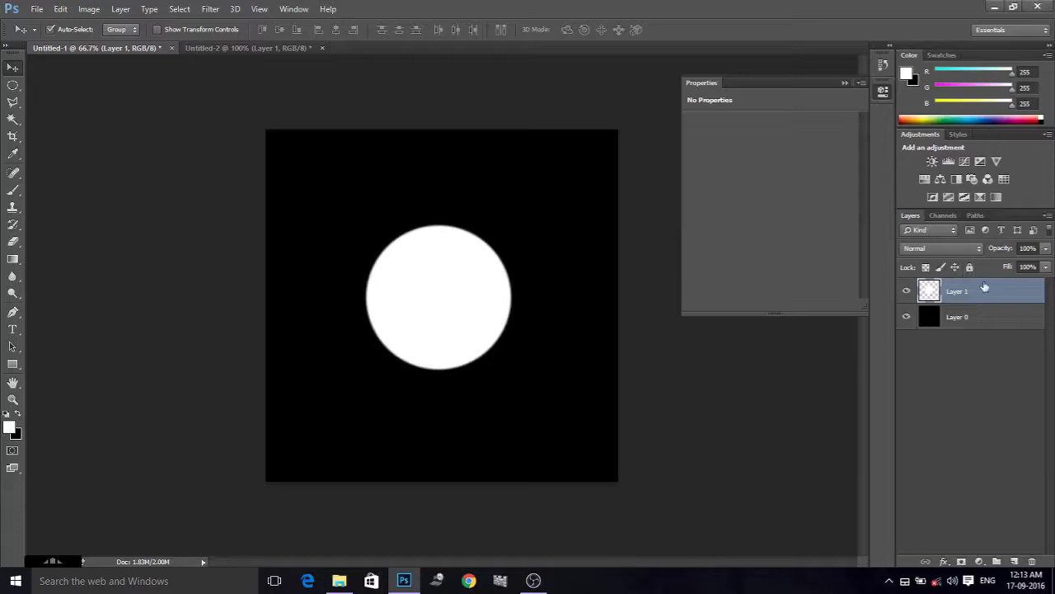
Load Layer 1's circle pixels as a selection, then deselect.
left_click(929, 290, "ctrl")
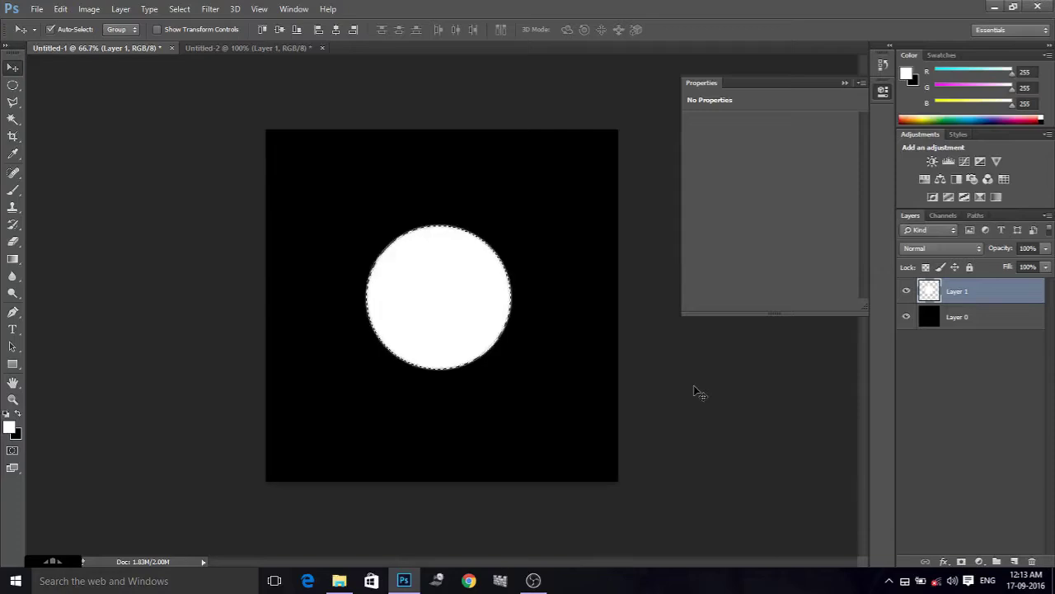
key("ctrl+d")
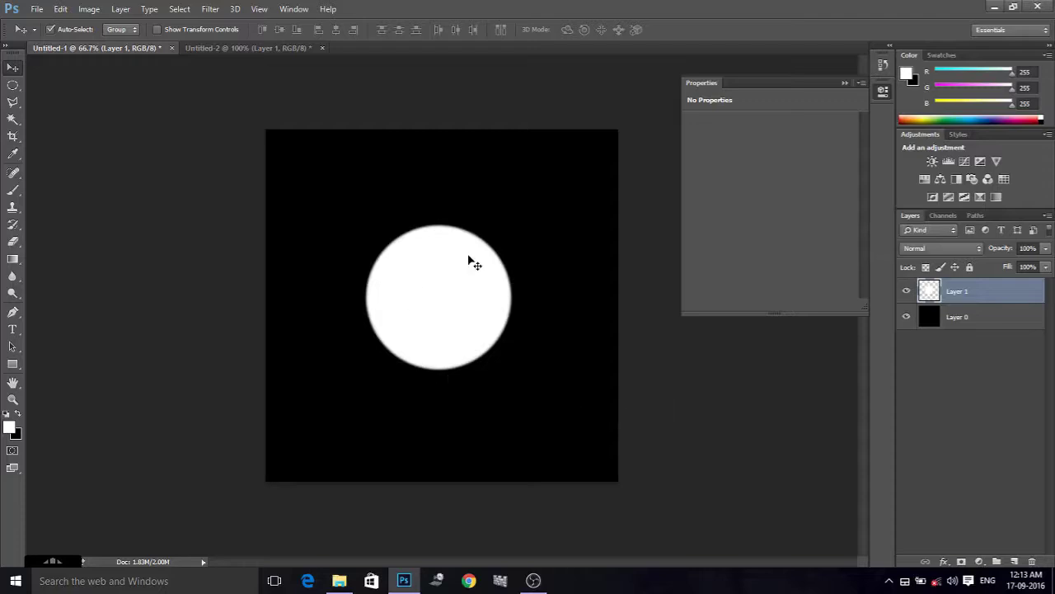
left_click(202, 11)
mouse_move(221, 167)
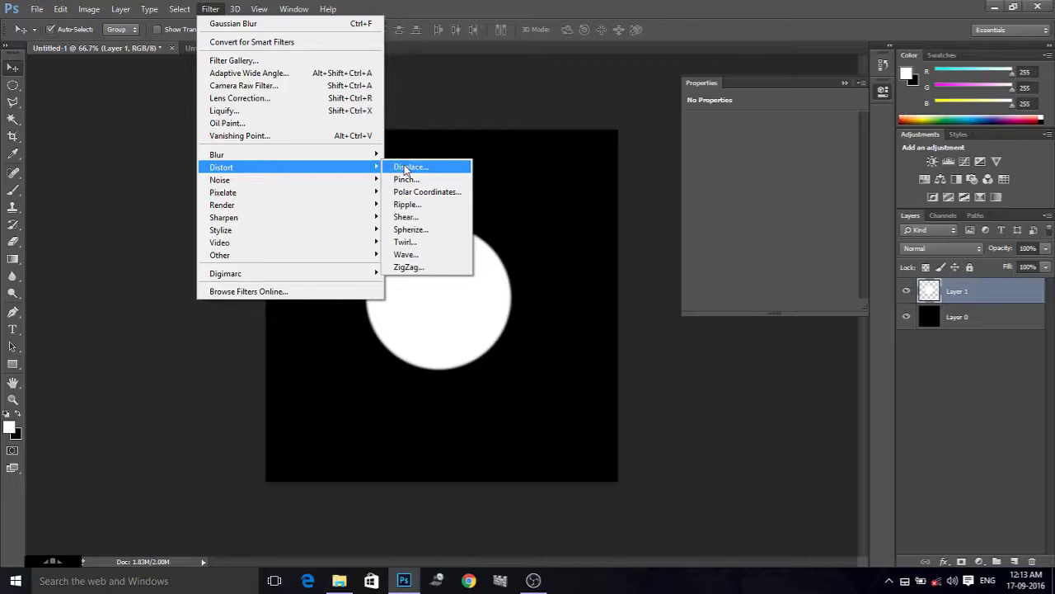
Spherize the blurred circle at 100% amount in Normal mode.
left_click(419, 234)
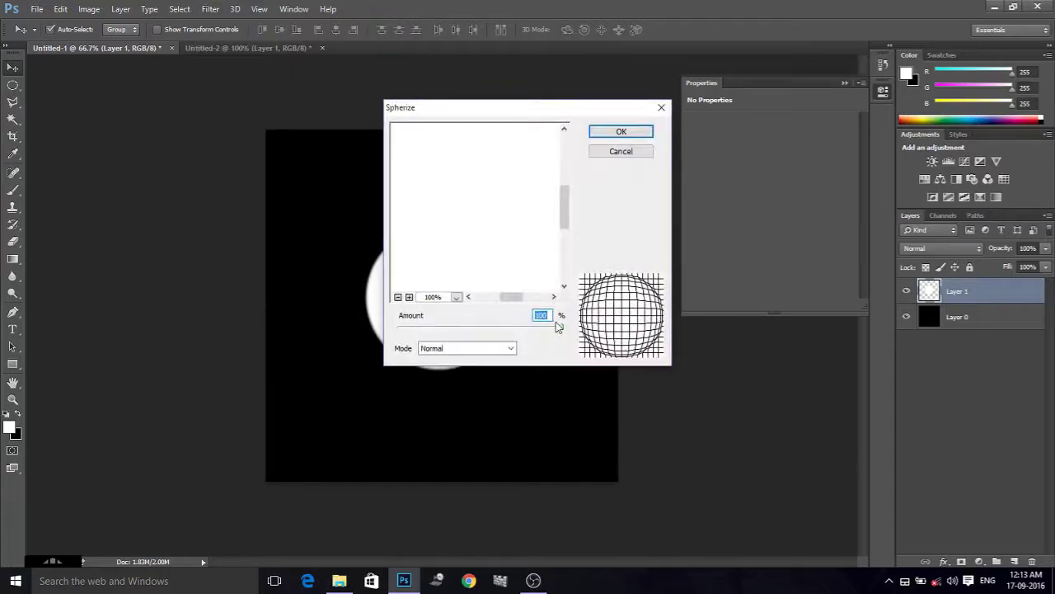
left_click_drag(563, 328, 597, 332)
left_click(510, 349)
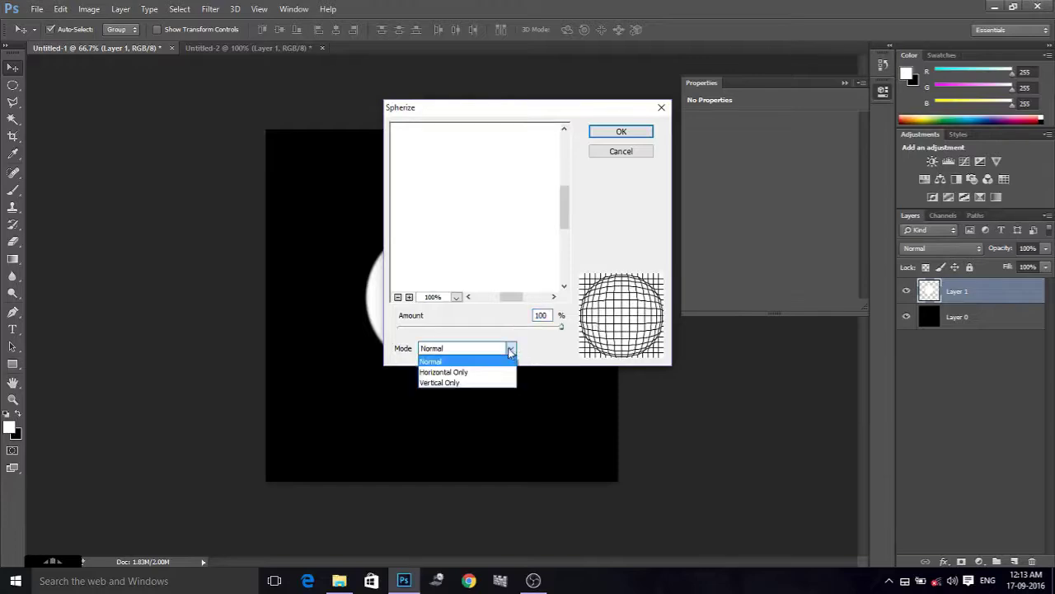
left_click(482, 363)
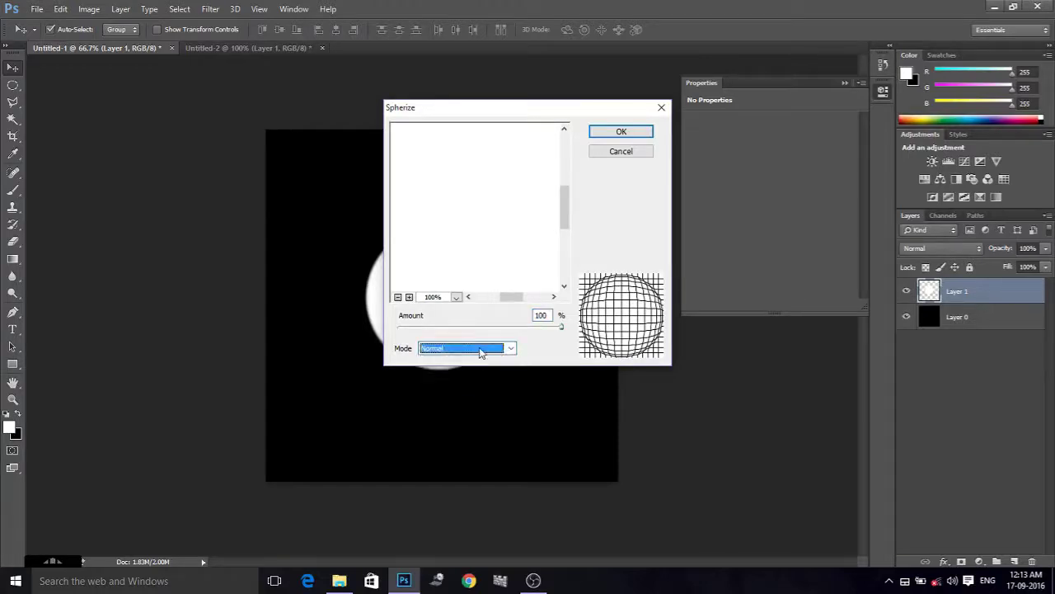
left_click(620, 133)
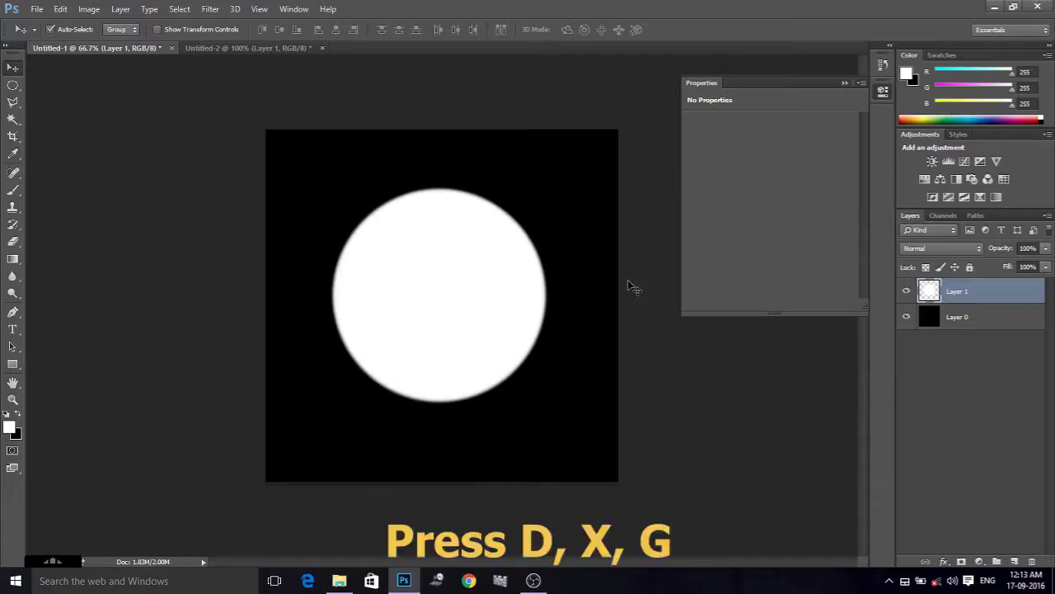
Reset colours with white as foreground, choose the Gradient tool, and open Layer 1's fx list.
key("d")
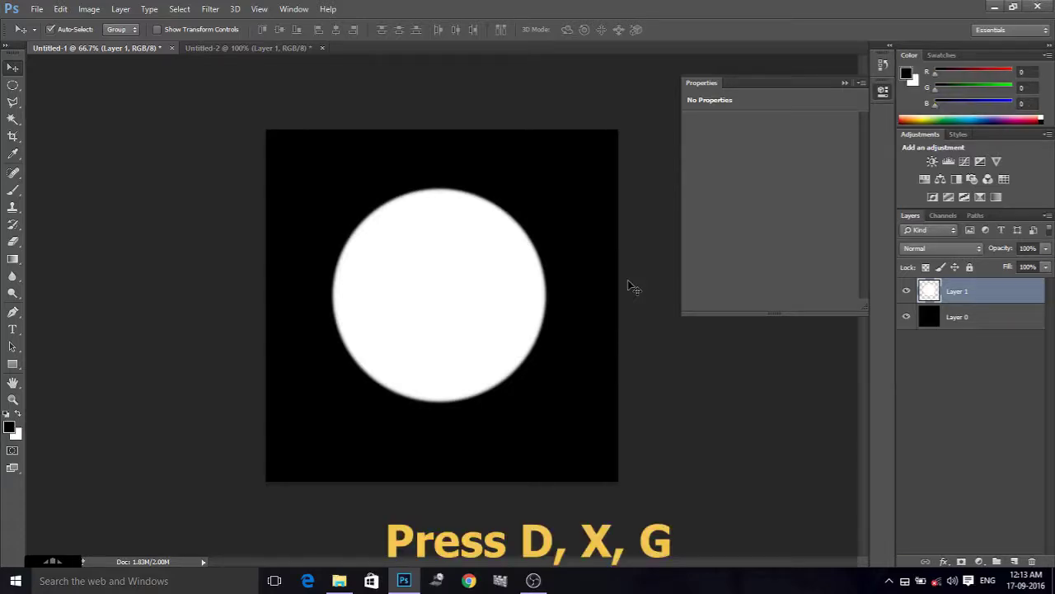
key("x")
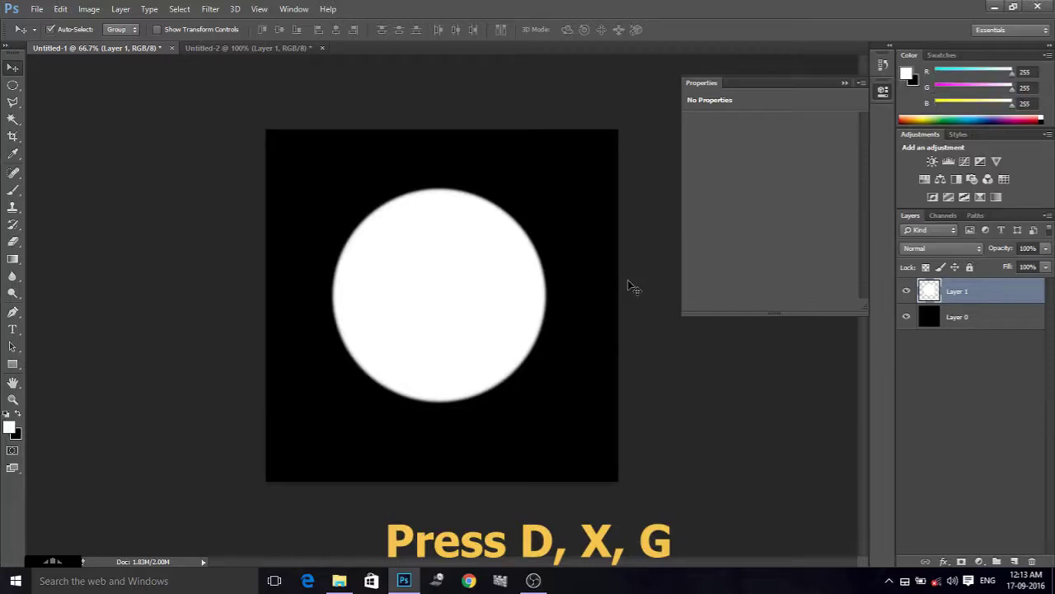
key("g")
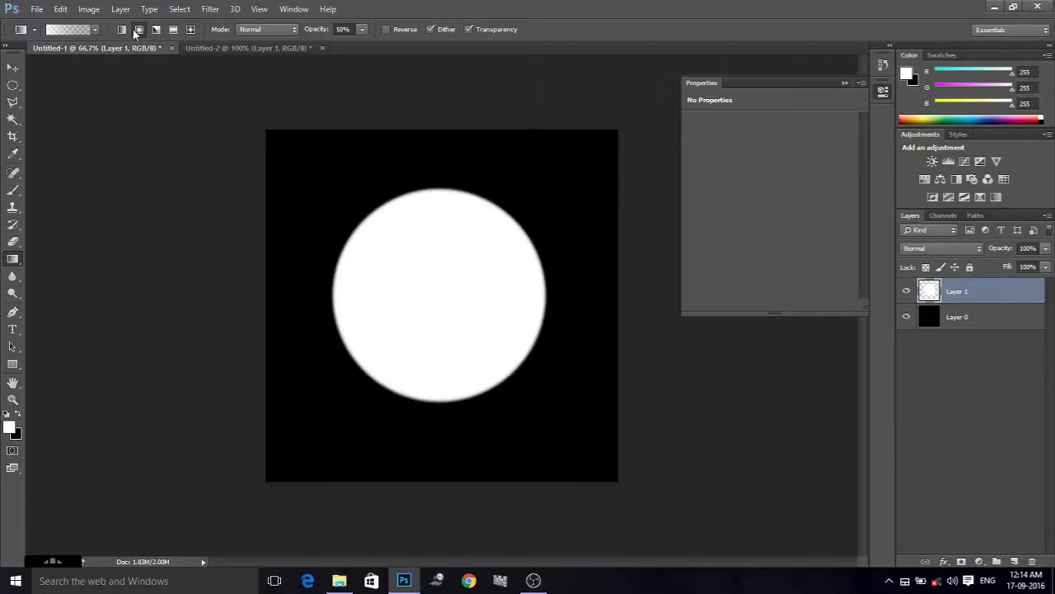
left_click(95, 29)
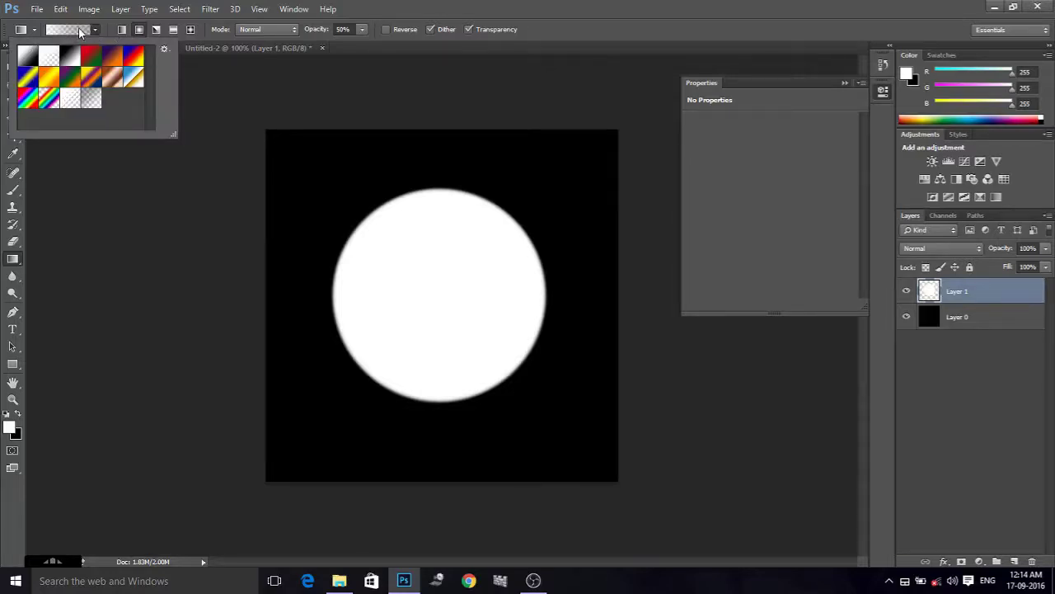
left_click(95, 31)
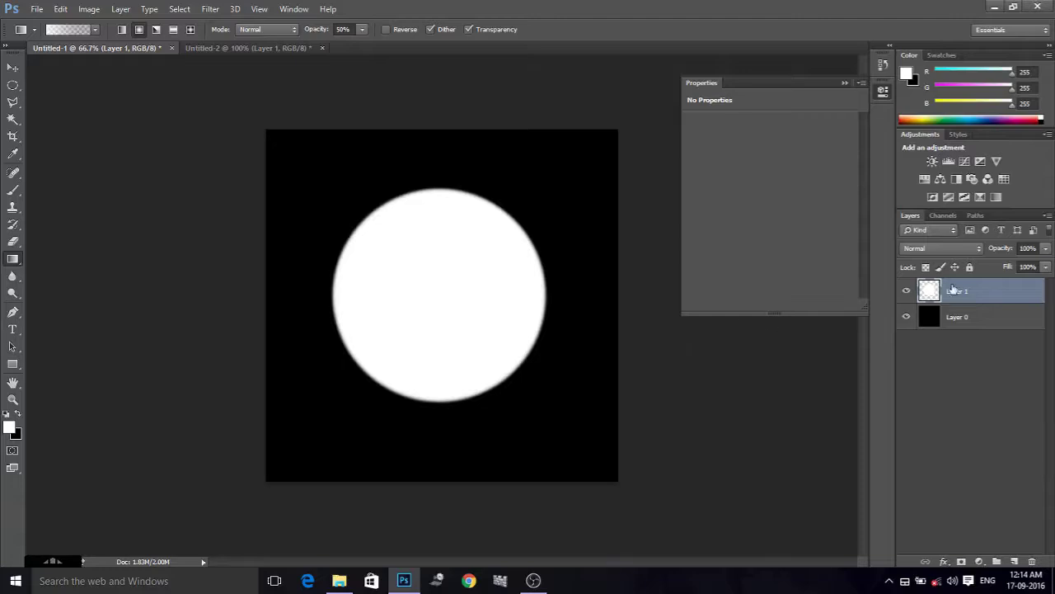
left_click(944, 561)
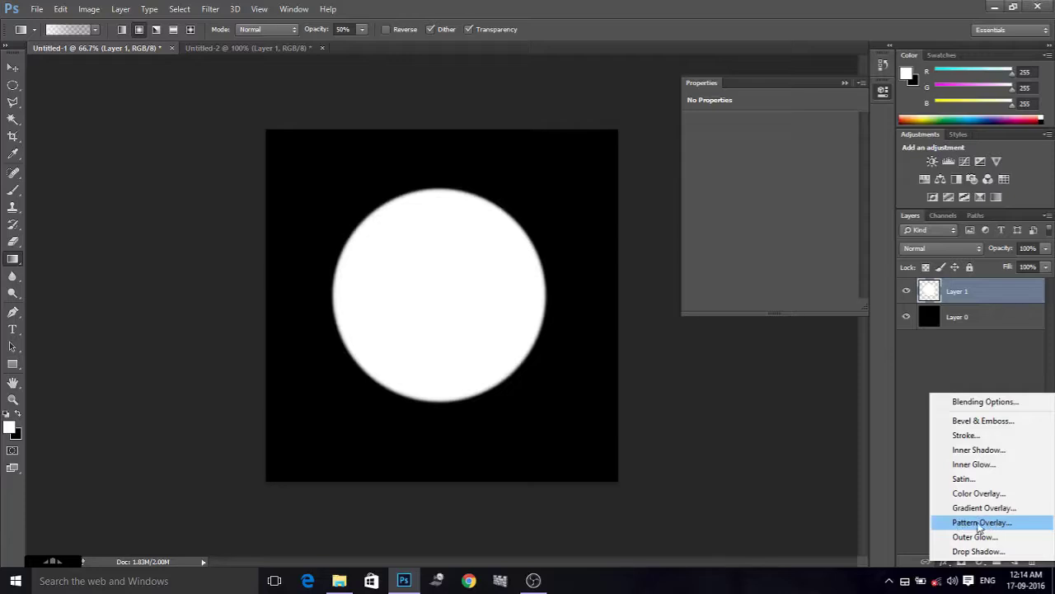
Add a Pattern Overlay to Layer 1 using the new black dot pattern.
left_click(984, 522)
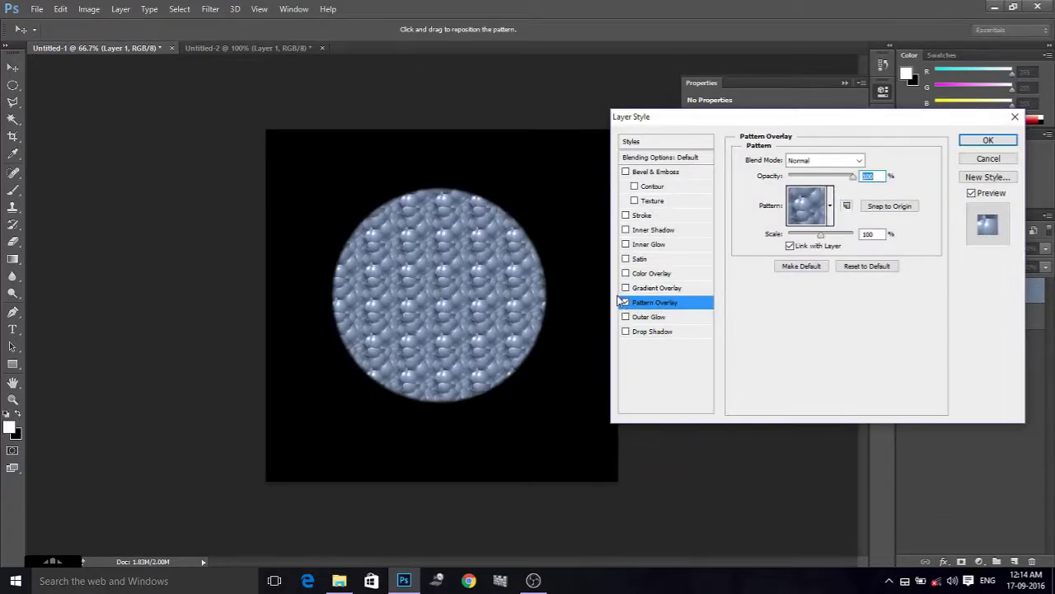
left_click(832, 212)
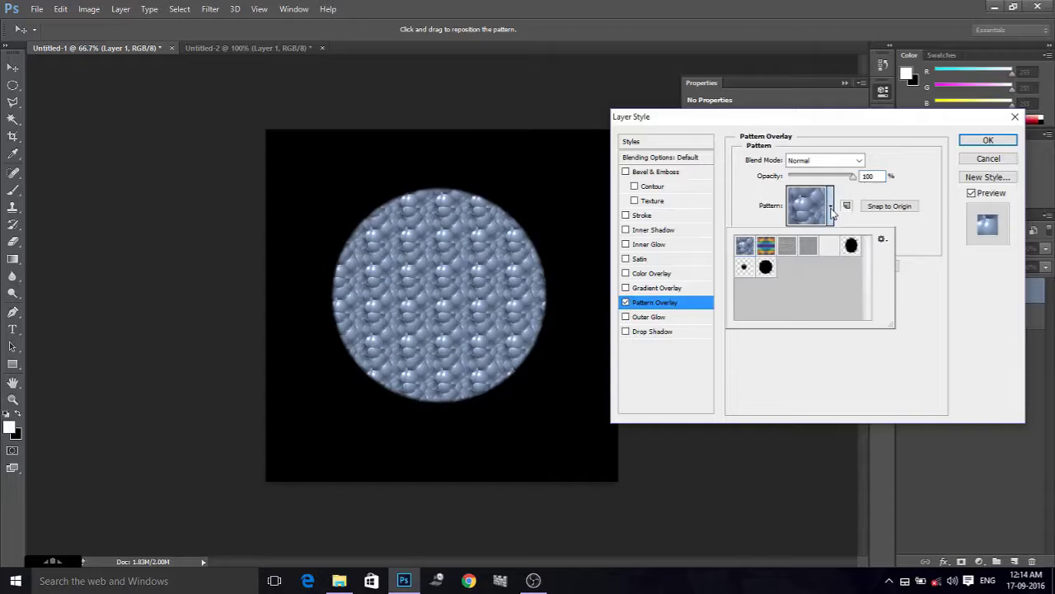
left_click(853, 246)
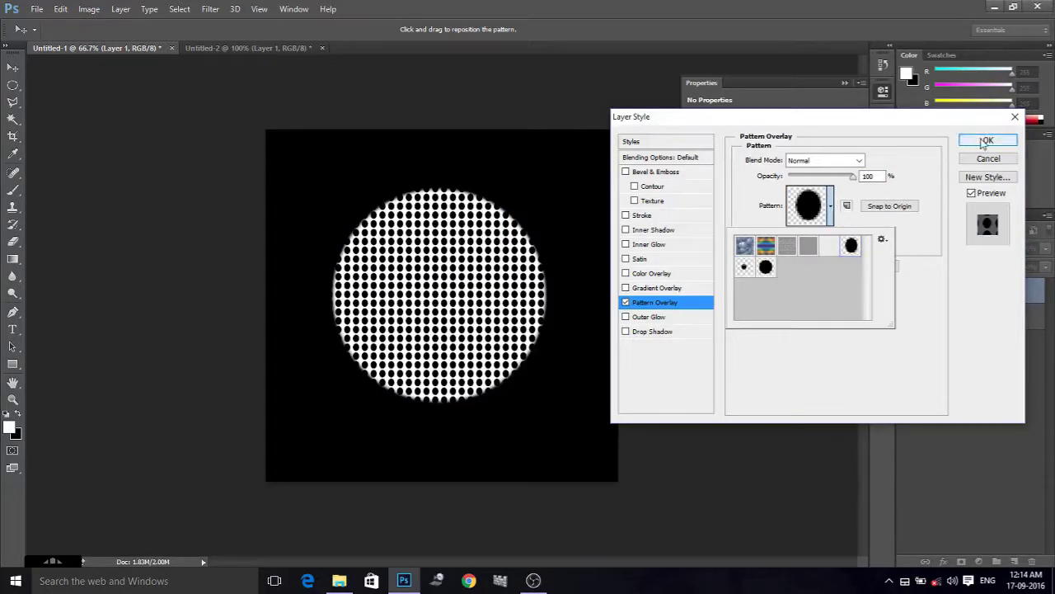
left_click(986, 142)
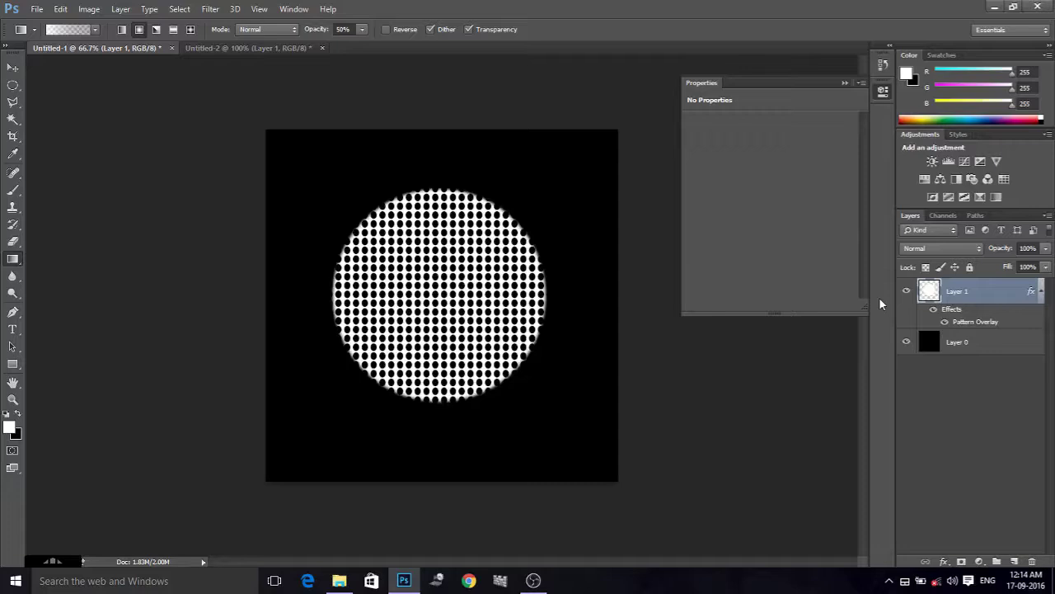
Shade the selected dotted circle with a radial gradient from its centre, then deselect.
left_click(929, 290, "ctrl")
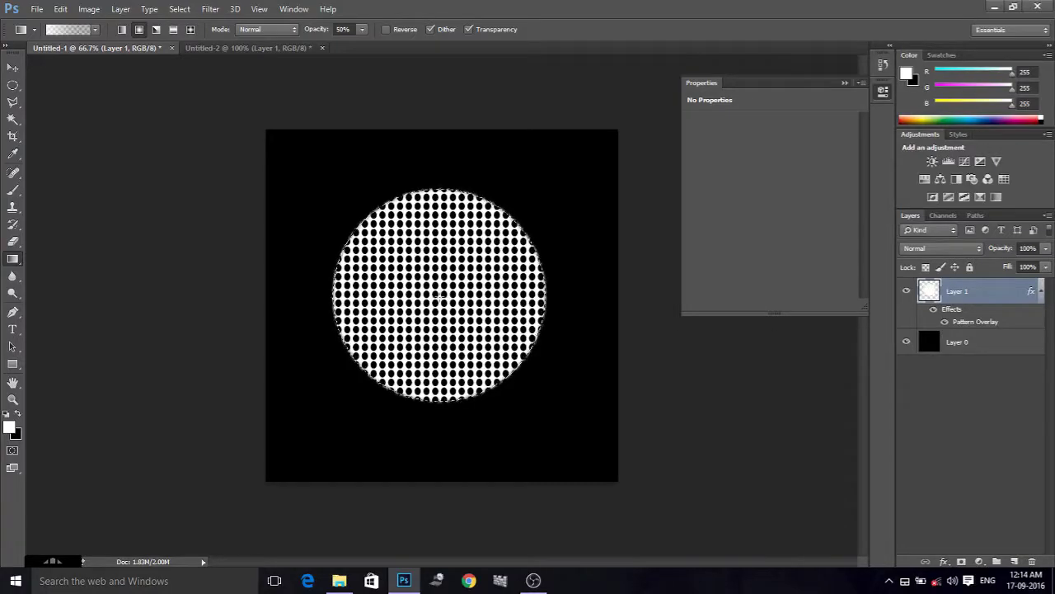
left_click_drag(439, 295, 547, 296)
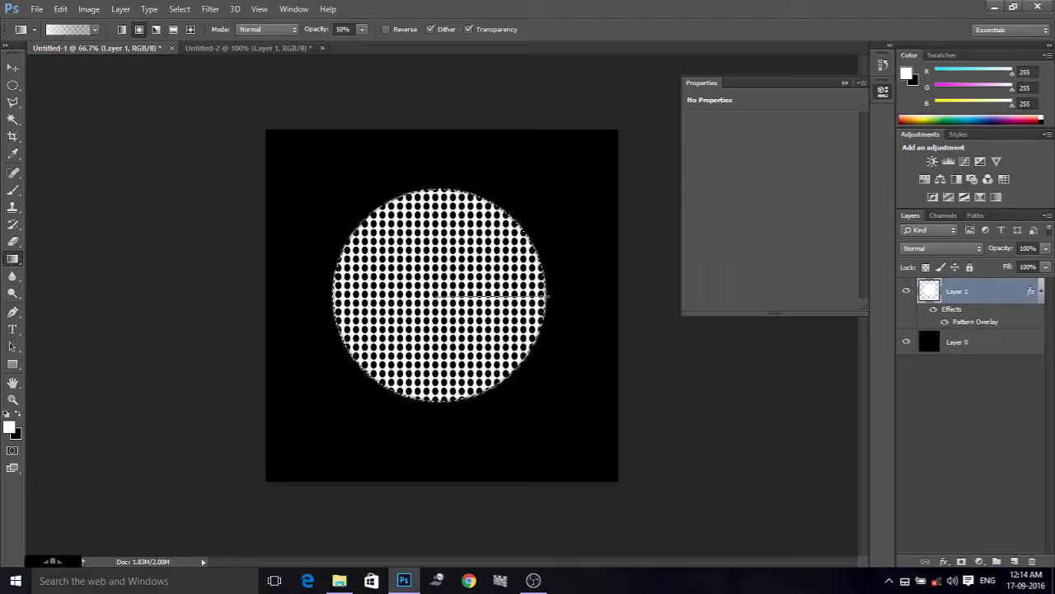
left_click_drag(548, 296, 546, 295)
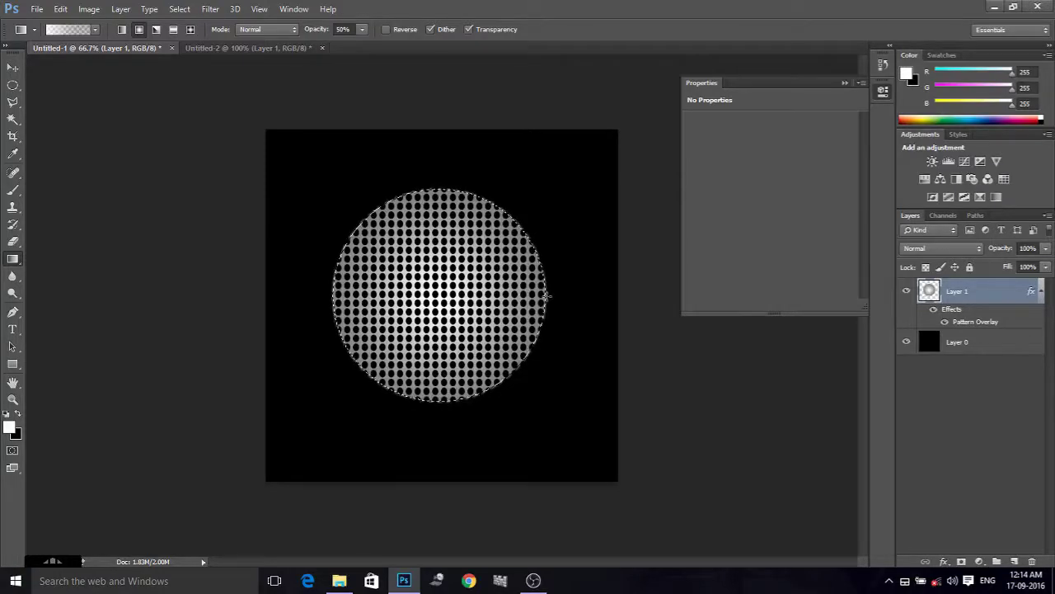
key("ctrl+d")
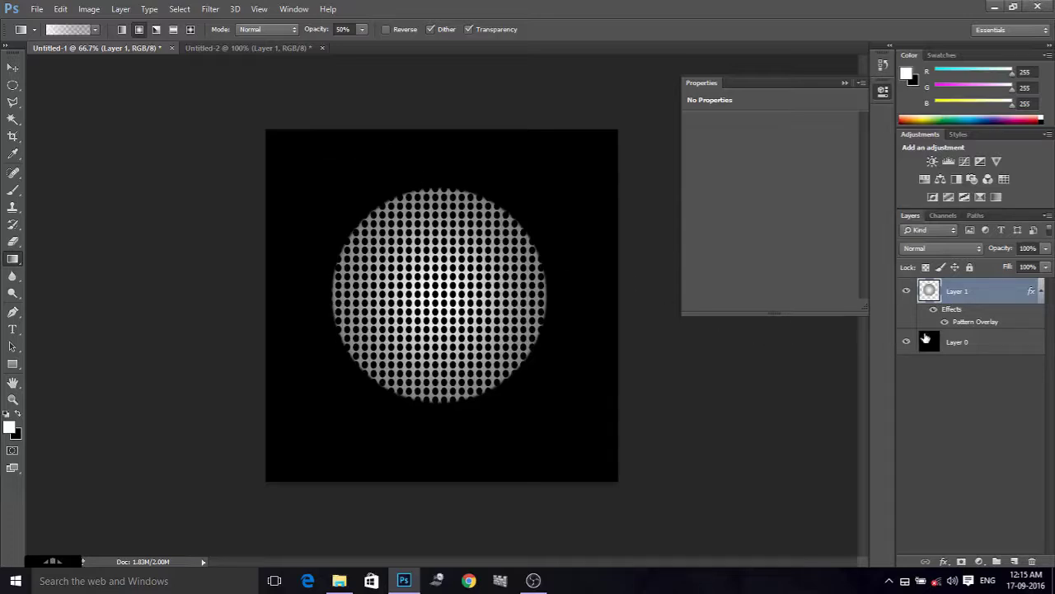
Add a Hard Light inner shadow to Layer 1: angle 159°, distance 49 px, size 62 px.
left_click(945, 562)
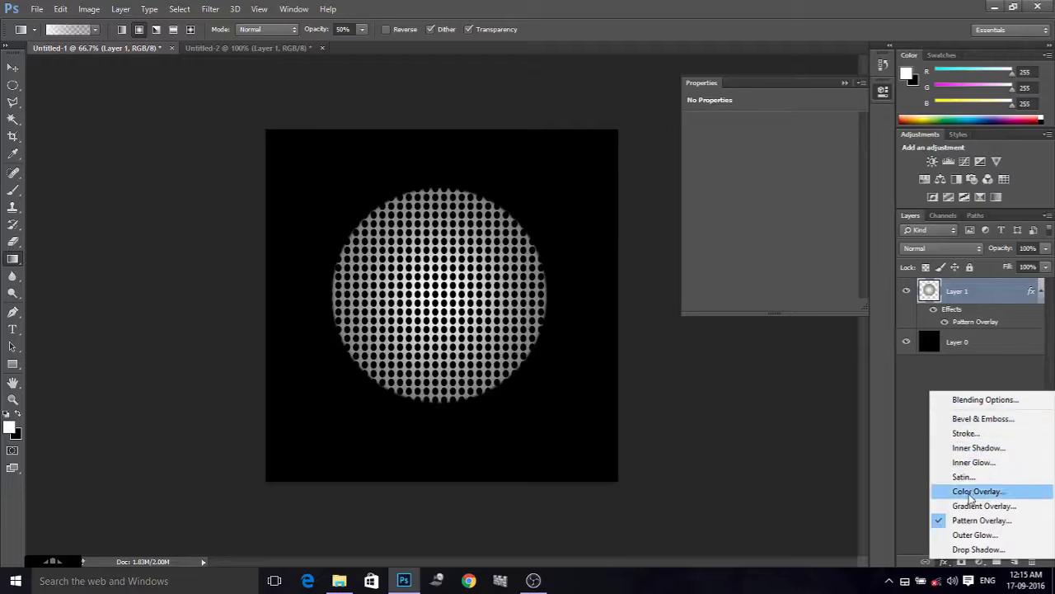
left_click(979, 401)
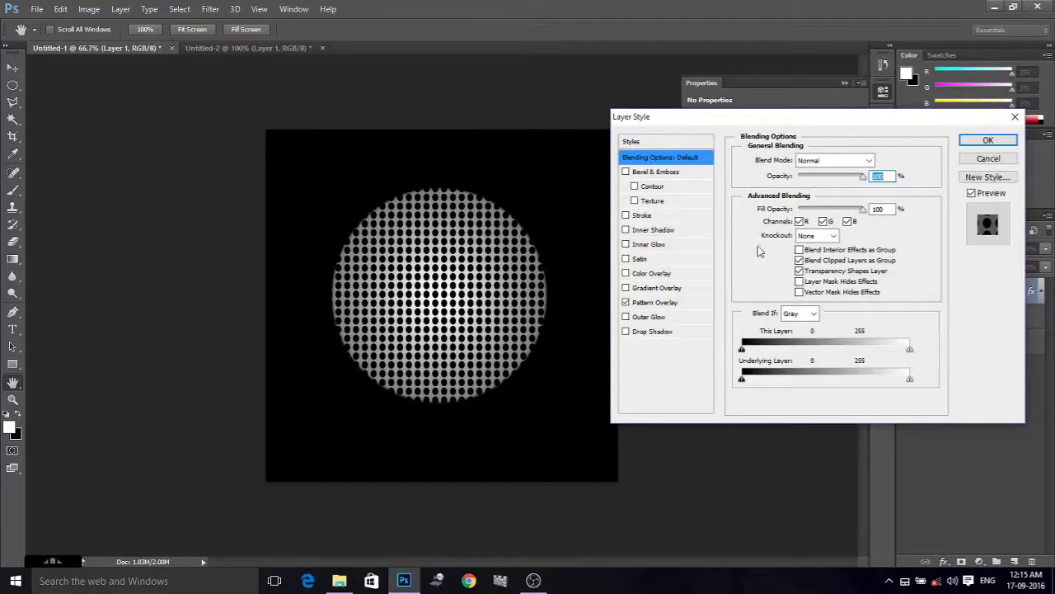
left_click(651, 230)
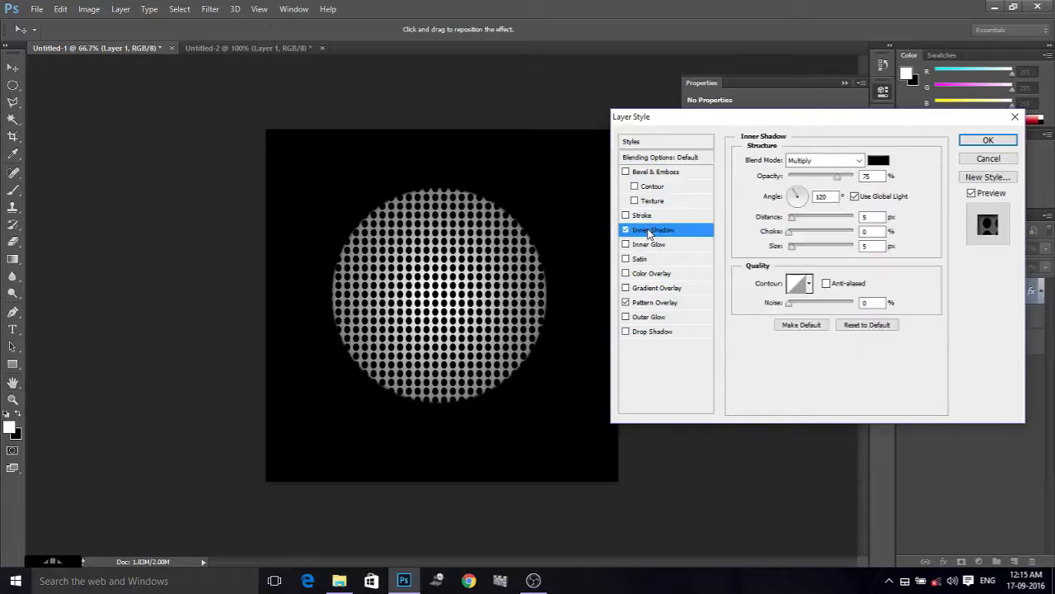
double_click(821, 196)
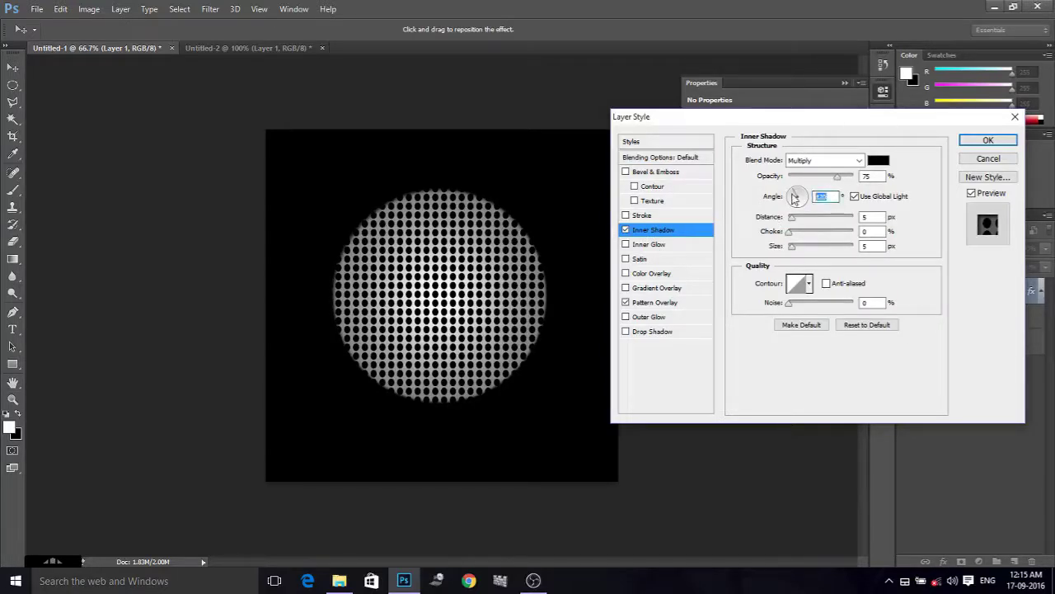
type("159")
key("Tab")
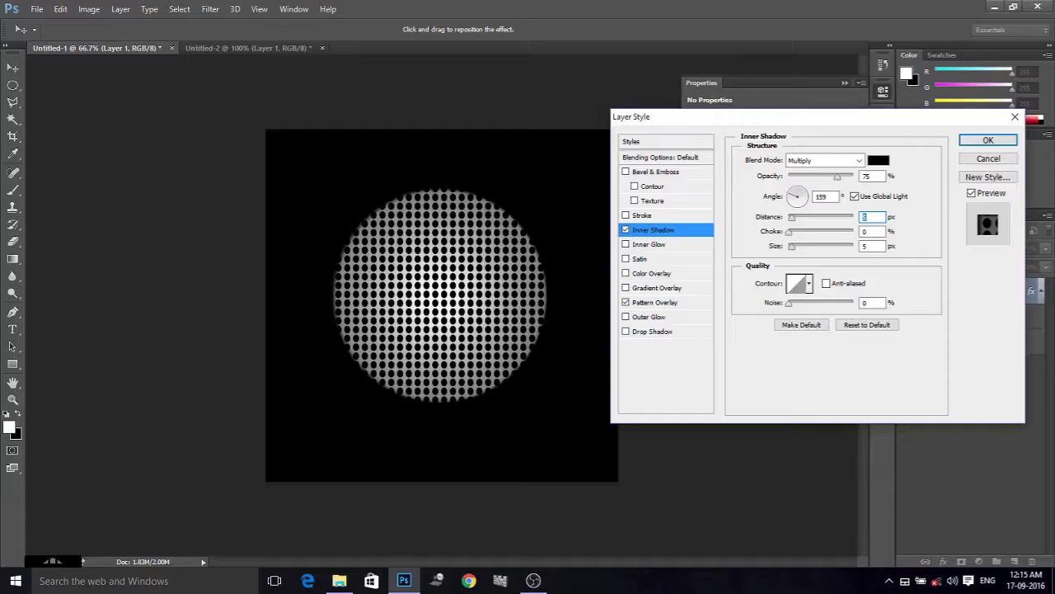
type("49")
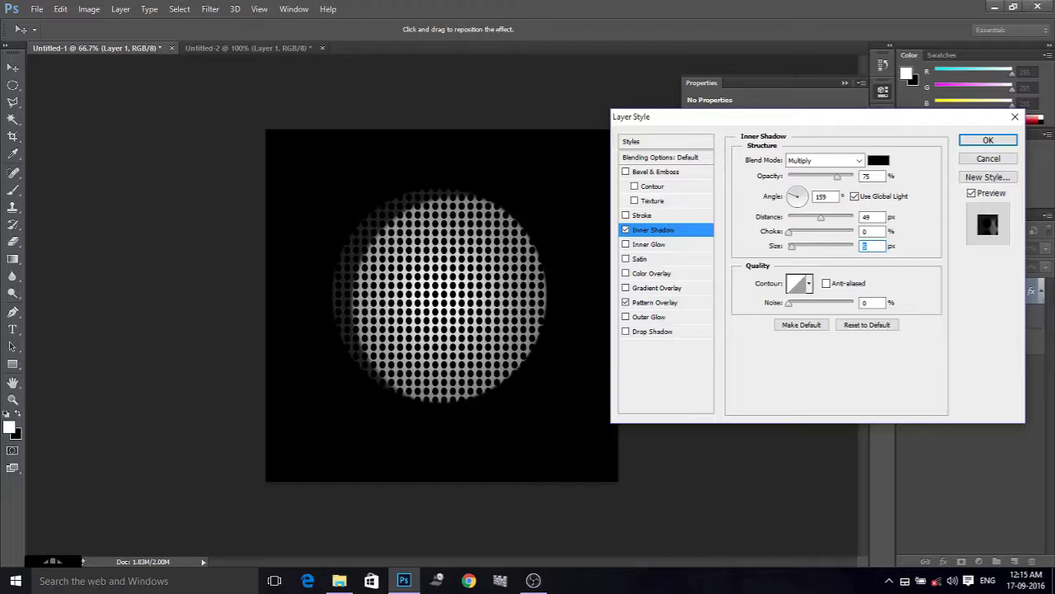
type("2")
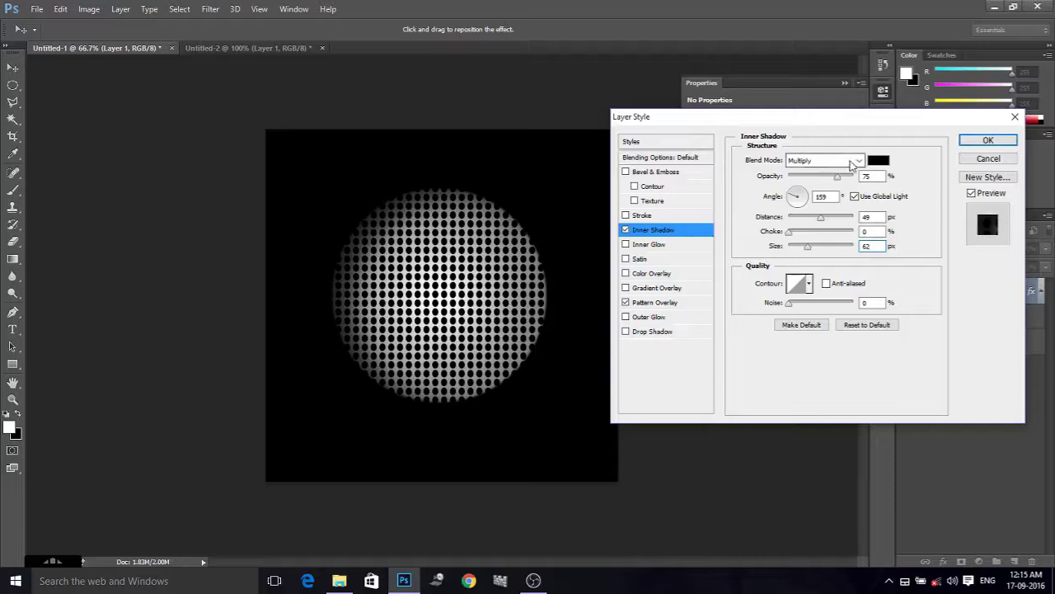
left_click(856, 162)
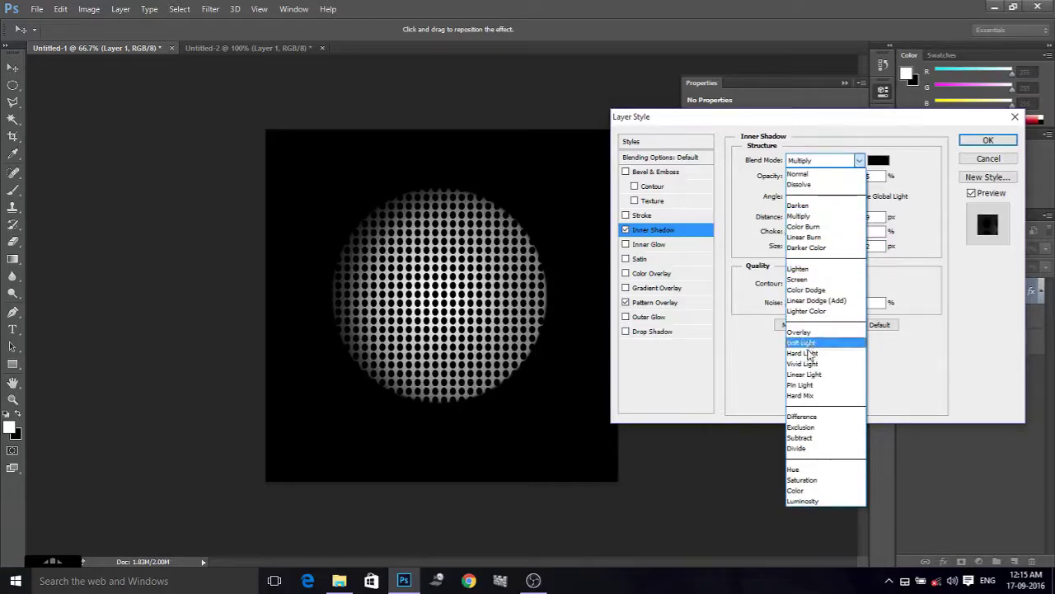
left_click(830, 353)
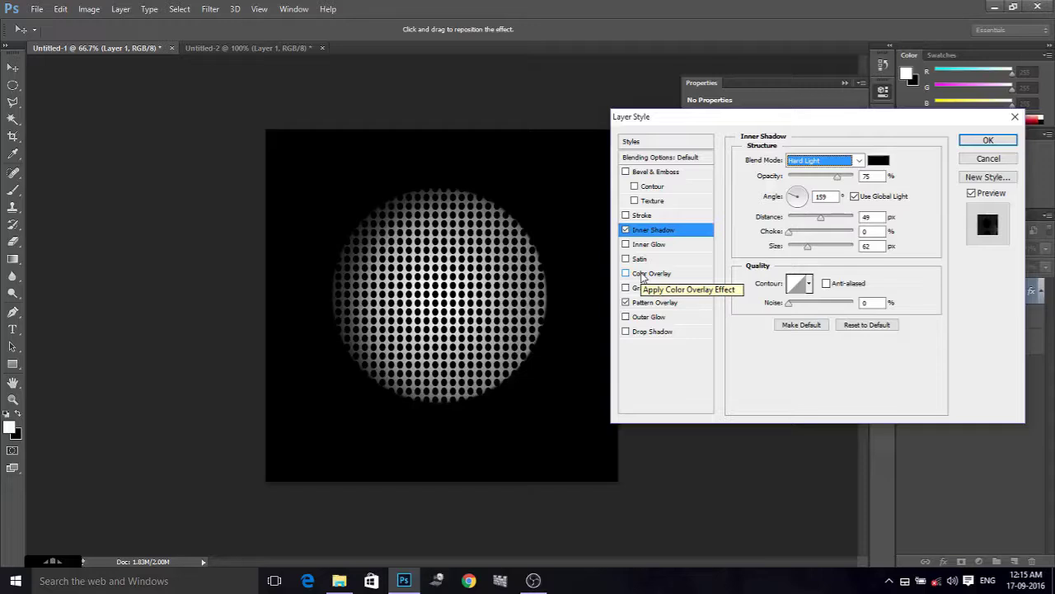
Tint the sphere with a grey #919aa0 colour overlay in Color blend mode.
left_click(642, 274)
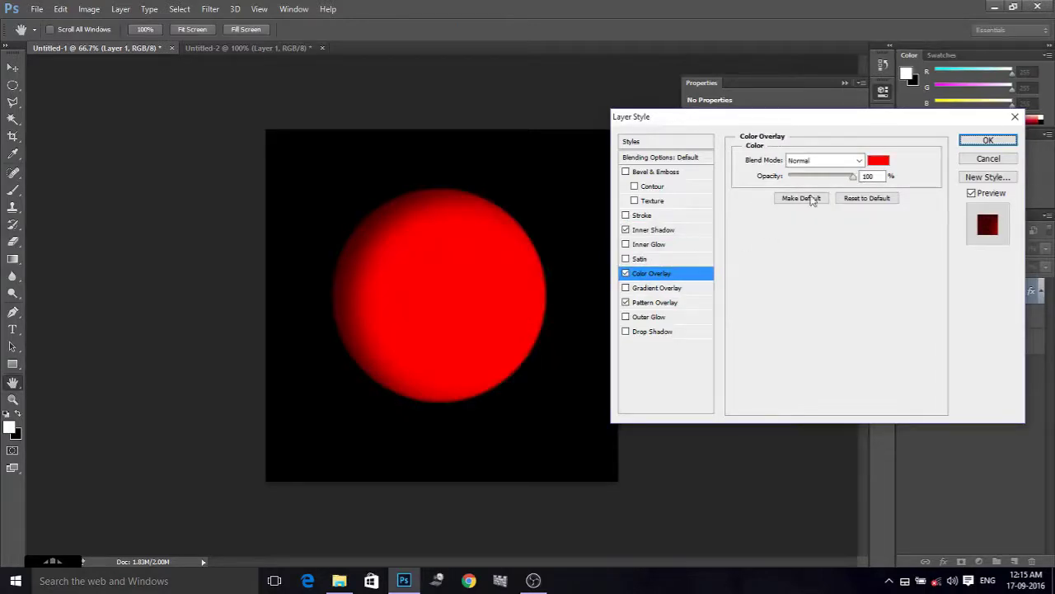
double_click(864, 177)
left_click(859, 162)
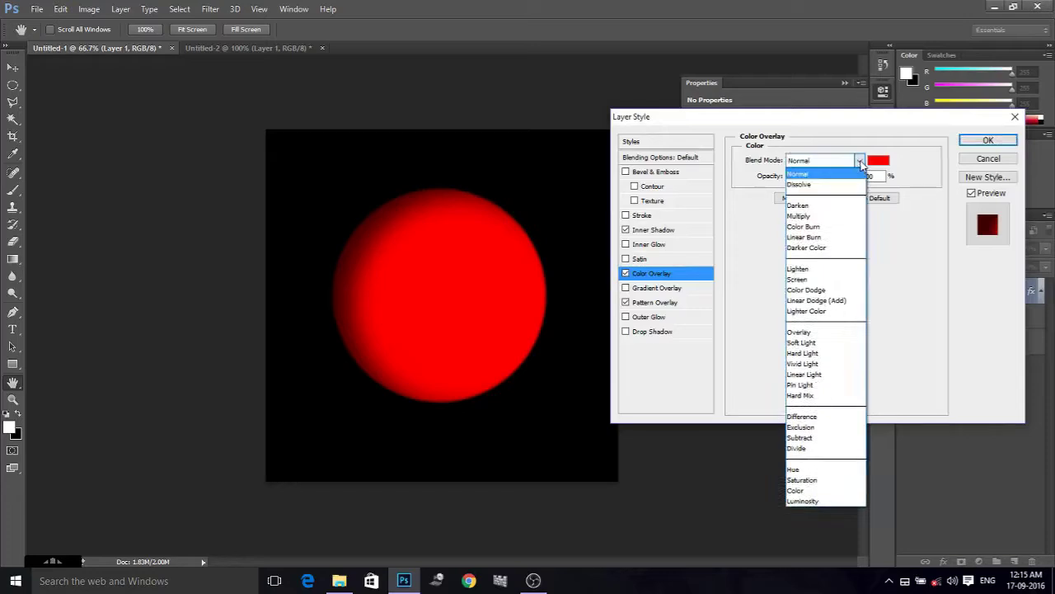
left_click(860, 163)
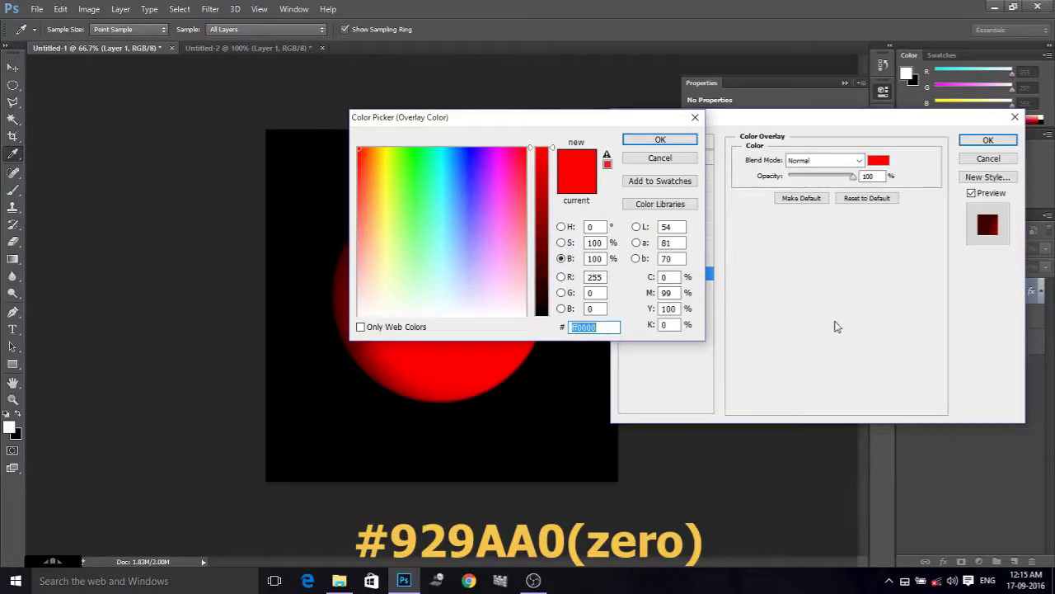
type("#")
type("919")
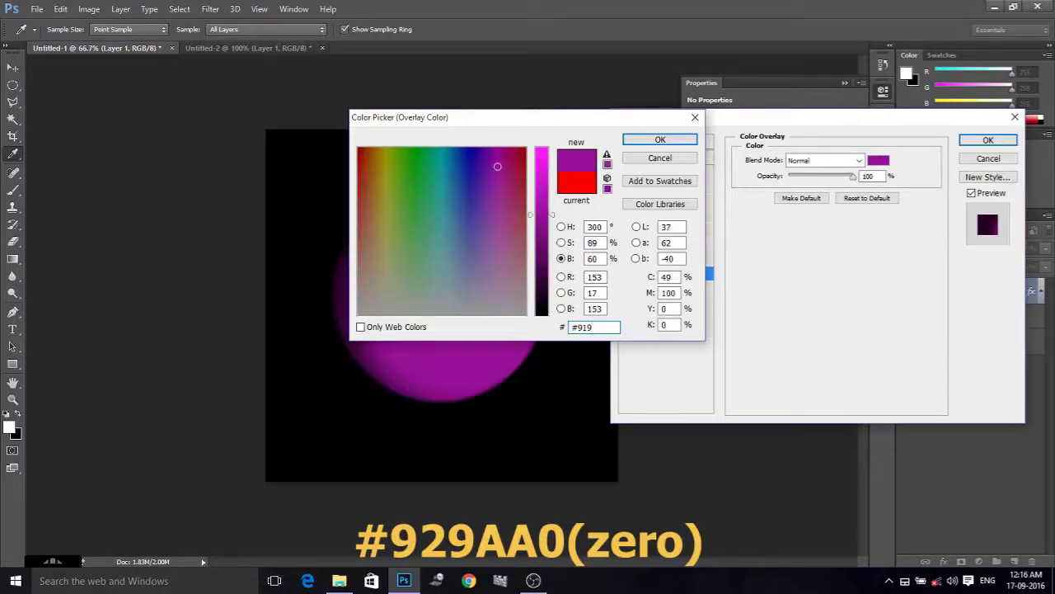
type("aa0")
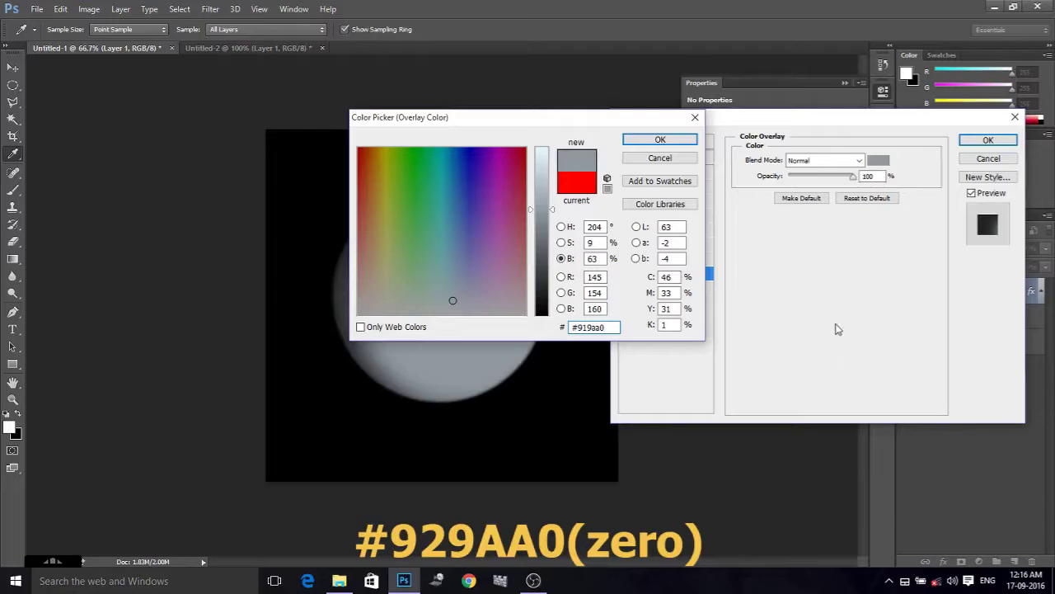
left_click(660, 140)
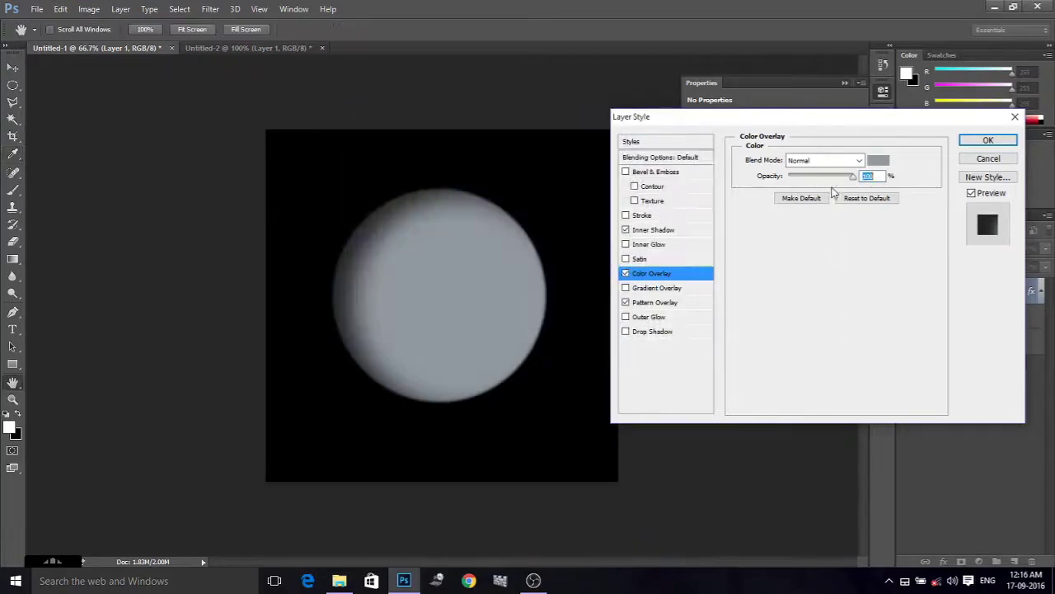
left_click(859, 160)
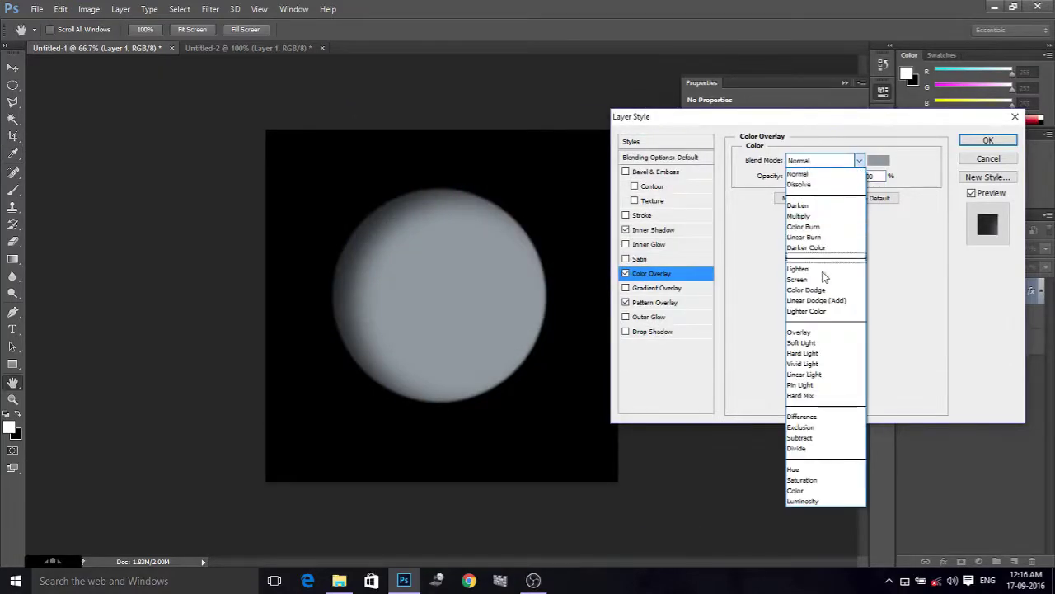
left_click(810, 490)
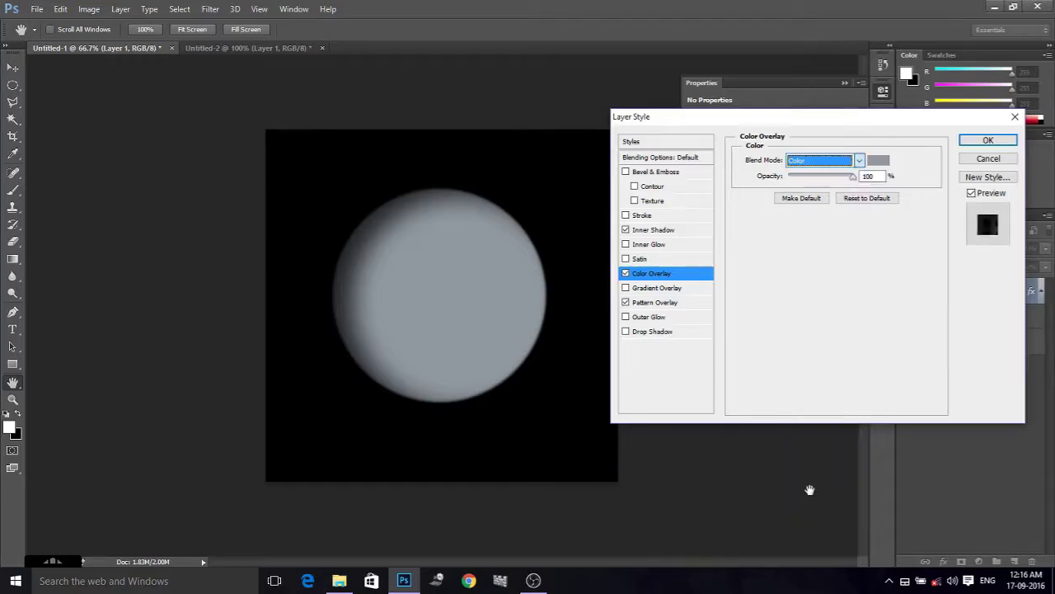
left_click(656, 288)
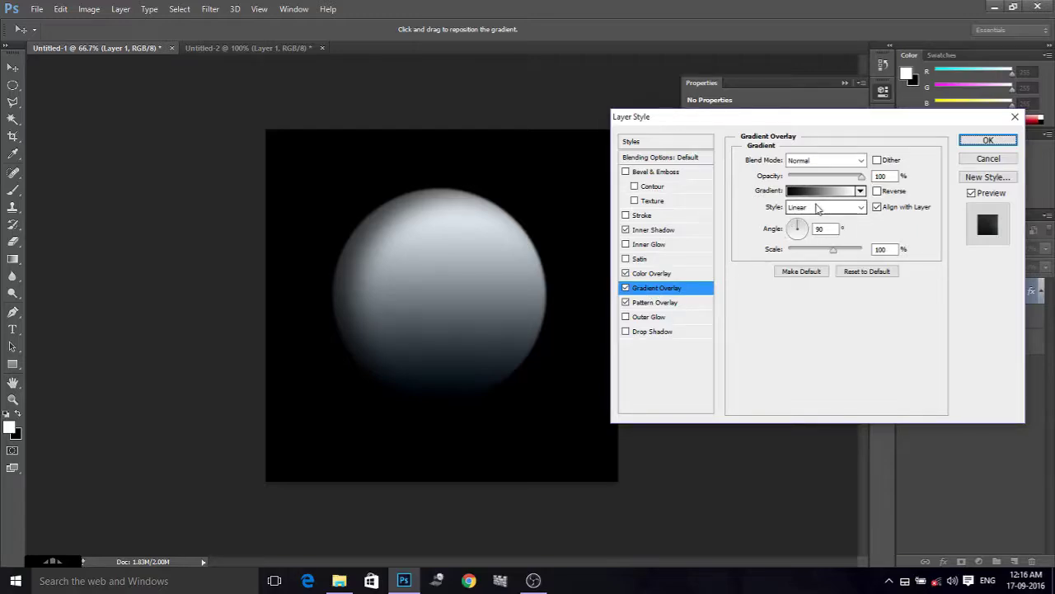
Set a Linear gradient overlay at 24°, 70% scale, Overlay mode, and apply the layer style.
left_click(818, 208)
left_click(812, 220)
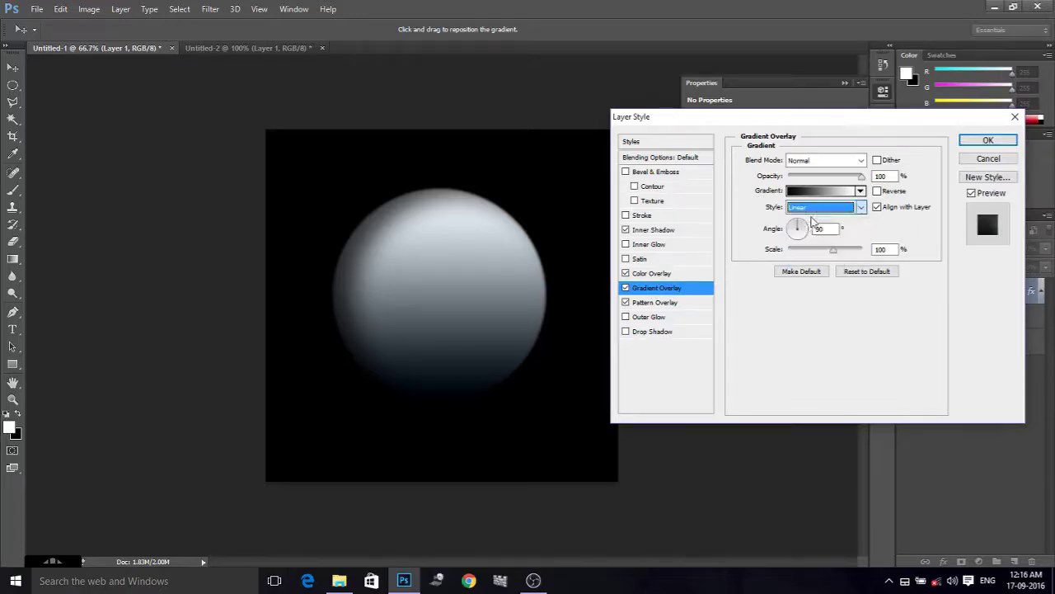
left_click(821, 229)
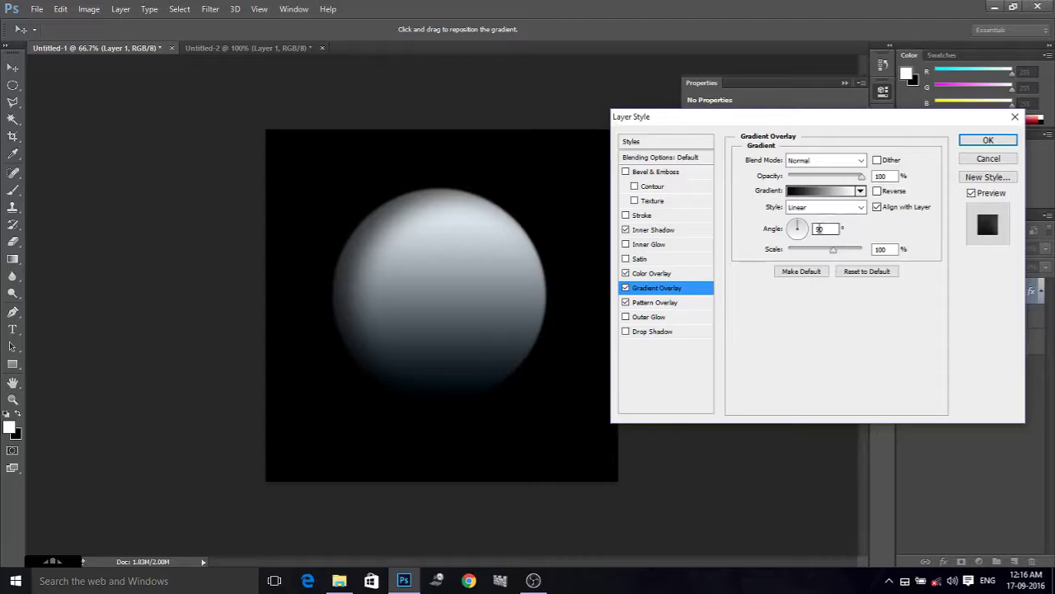
double_click(819, 229)
type("24")
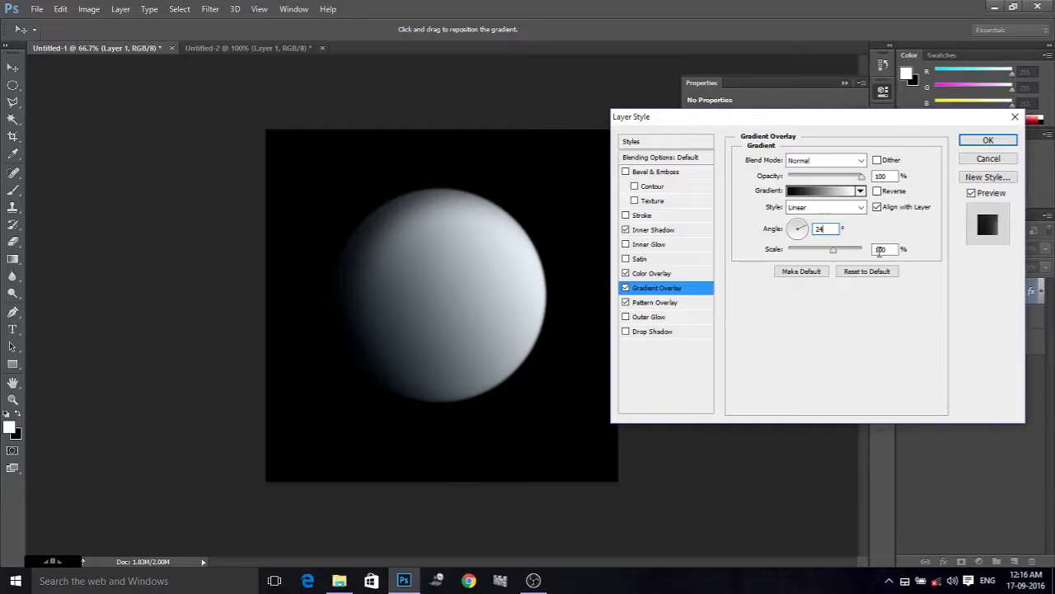
double_click(880, 249)
type("70")
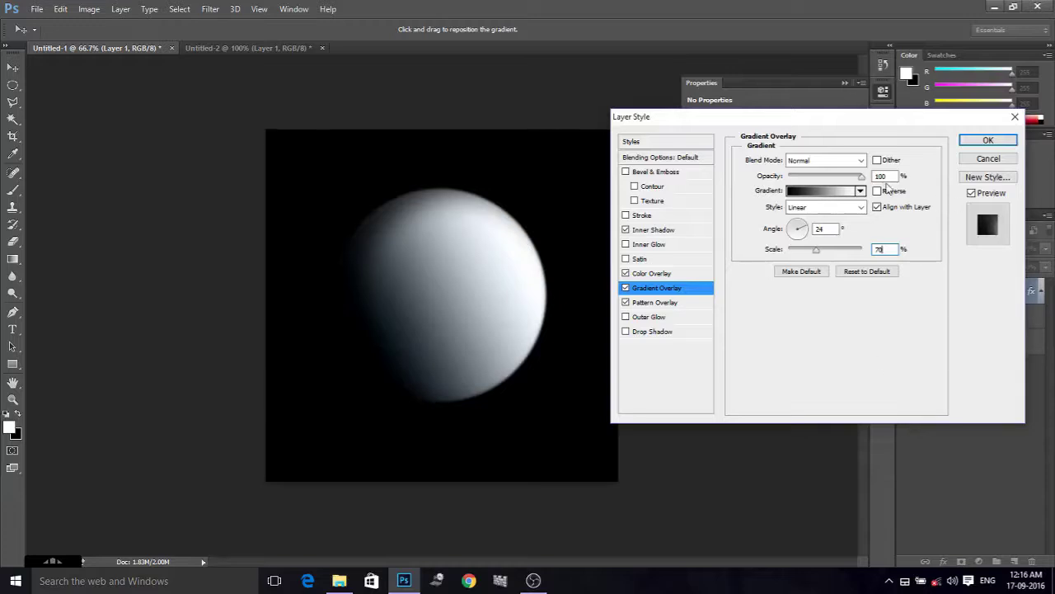
left_click(825, 160)
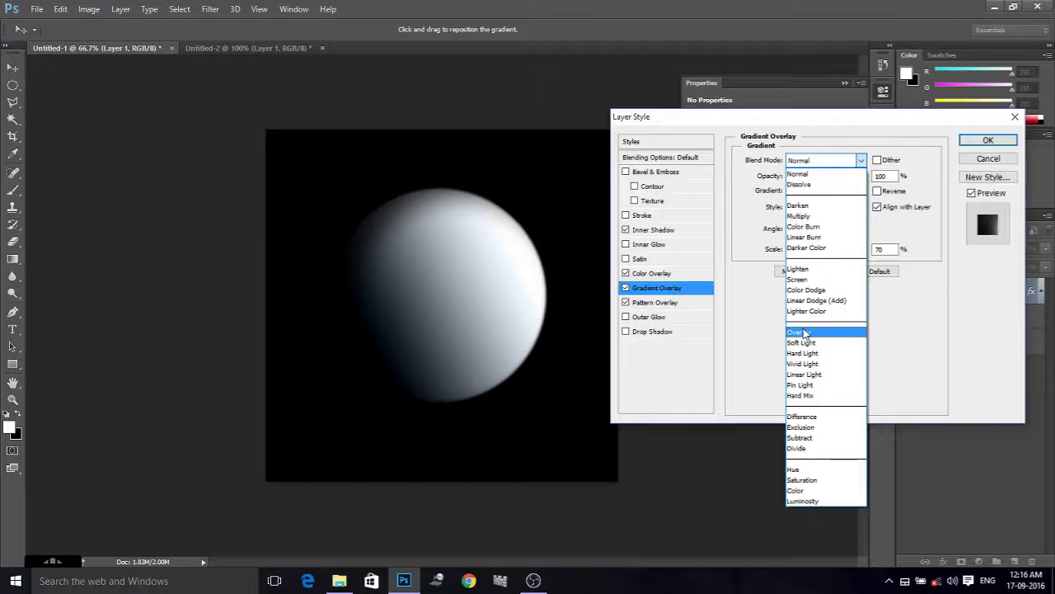
left_click(804, 332)
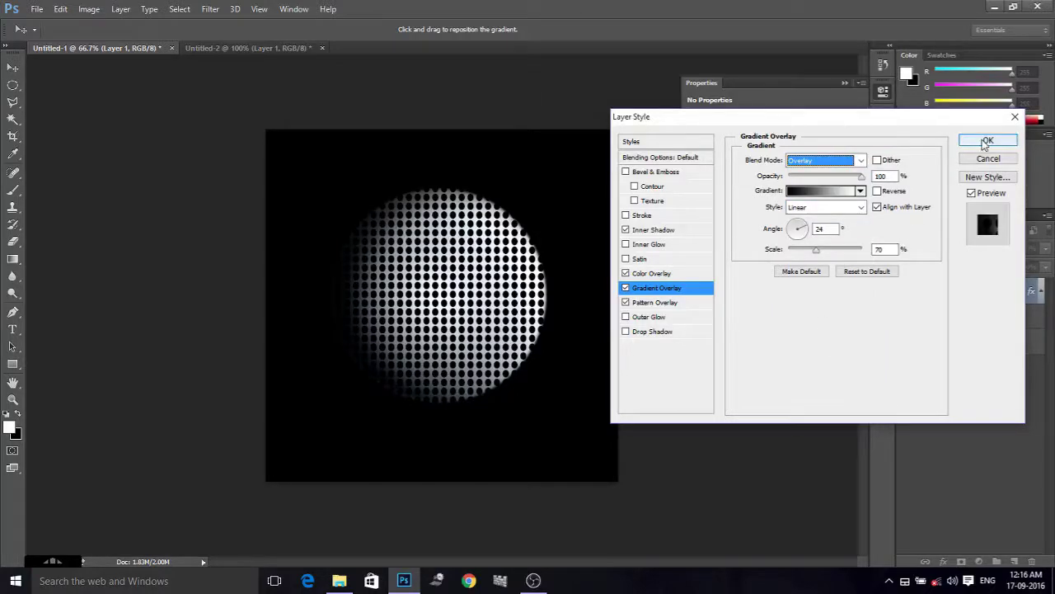
left_click(986, 142)
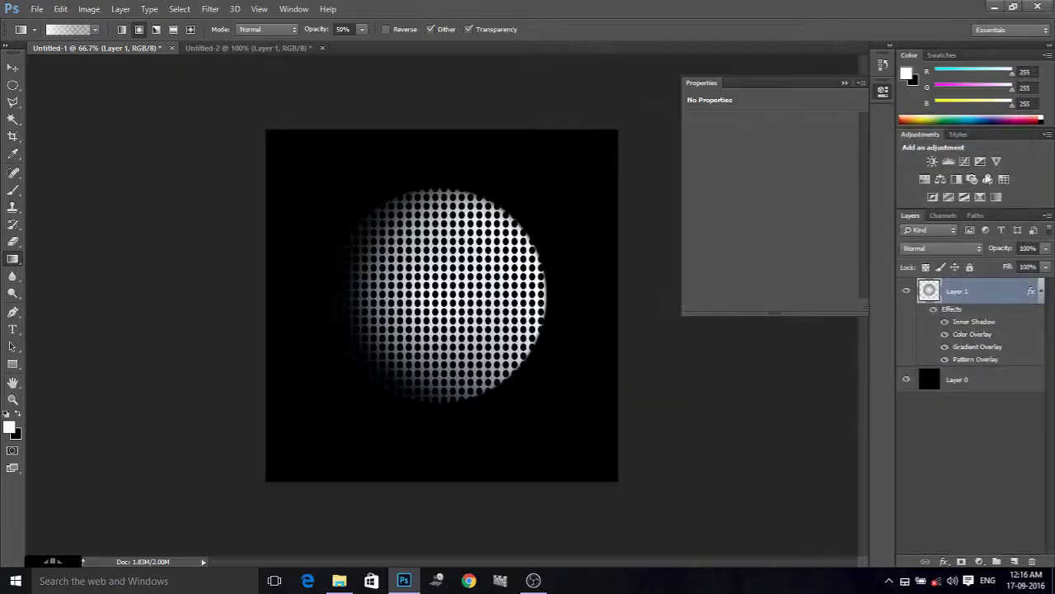
Fill the background layer with white and reapply Spherize to the dotted sphere.
left_click(970, 377)
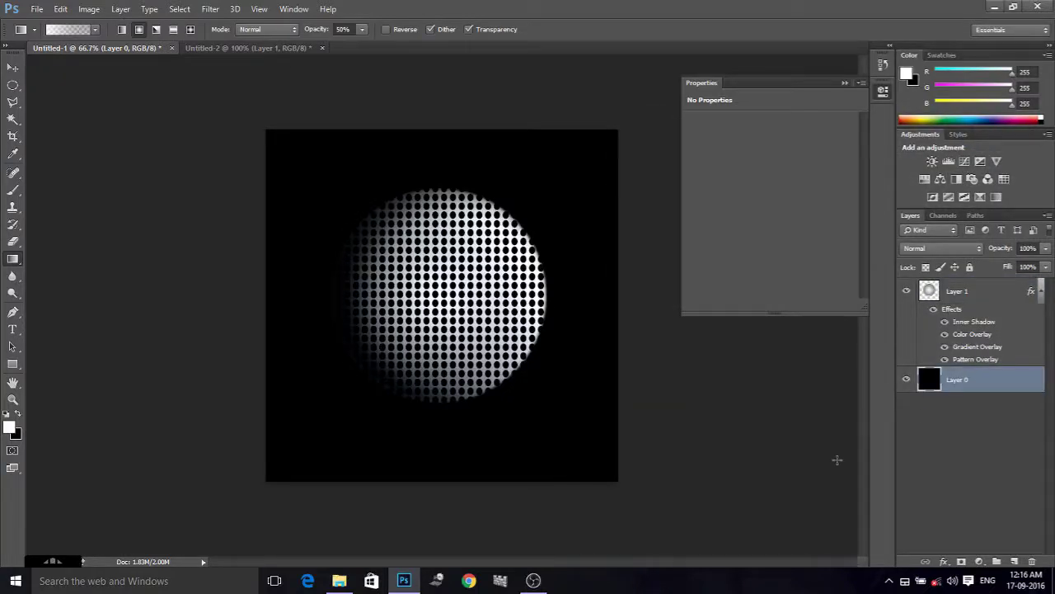
key("alt+BackSpace")
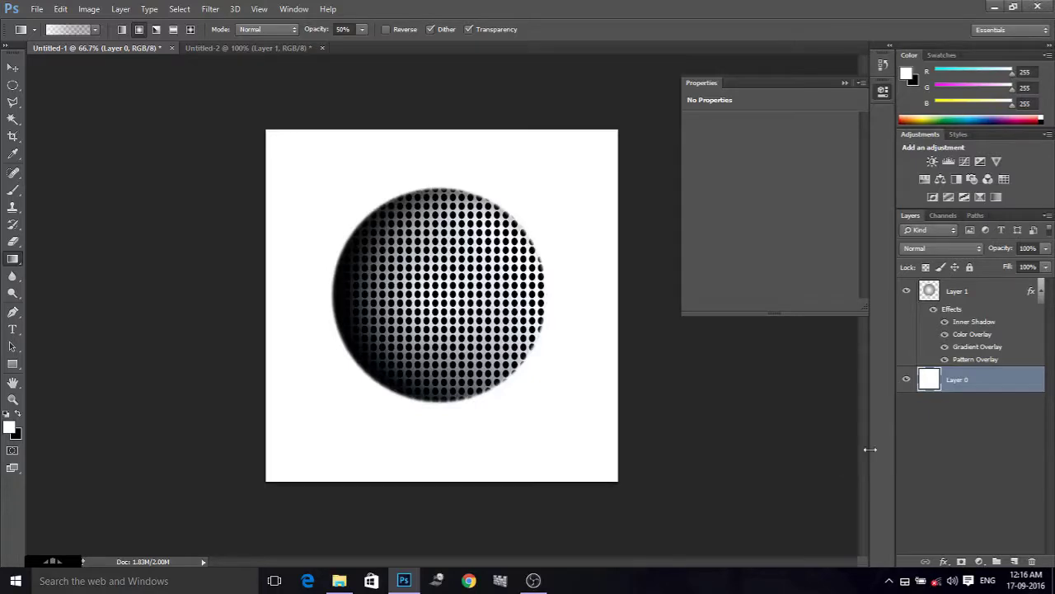
left_click(974, 293)
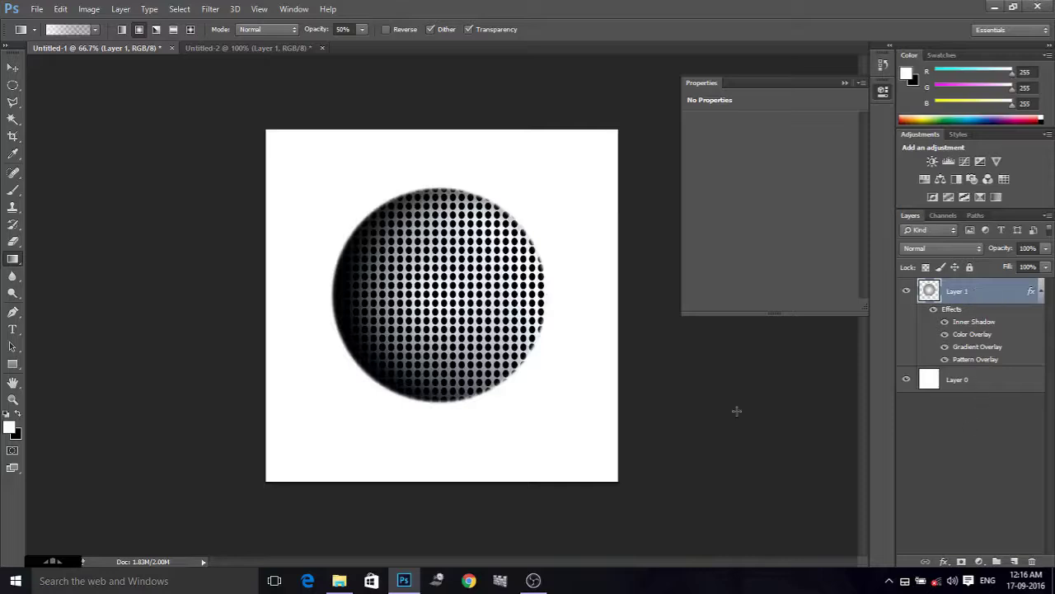
left_click(210, 9)
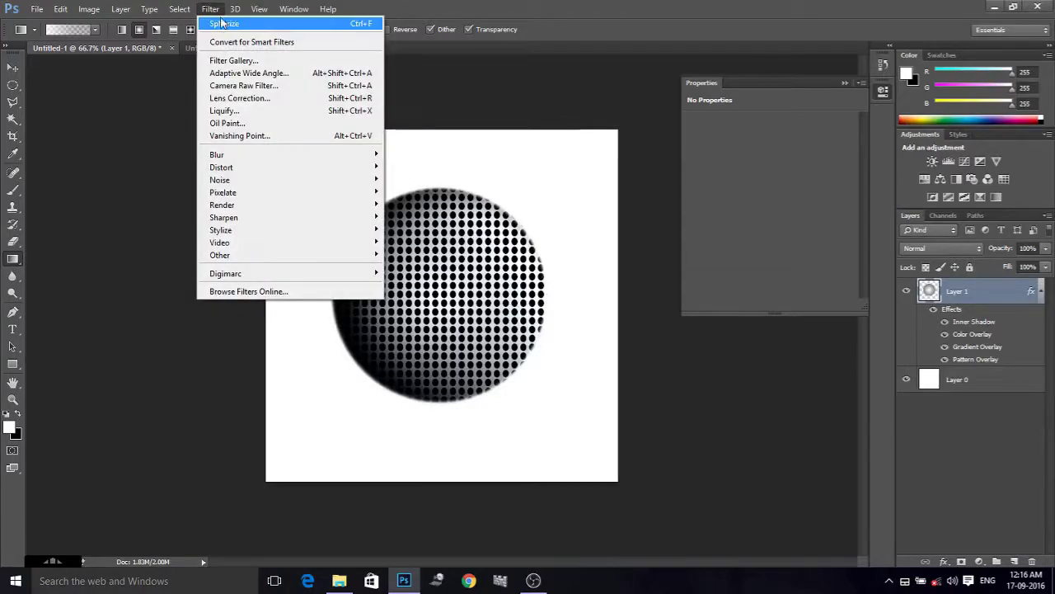
left_click(226, 23)
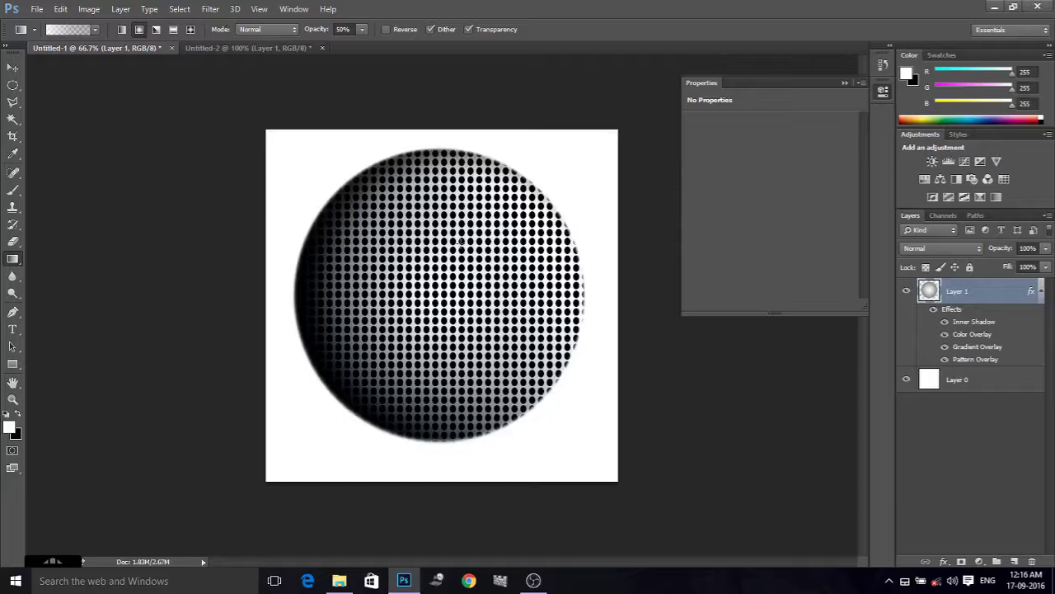
Scale the sphere down to about 55% and move it near the canvas centre.
key("ctrl+t")
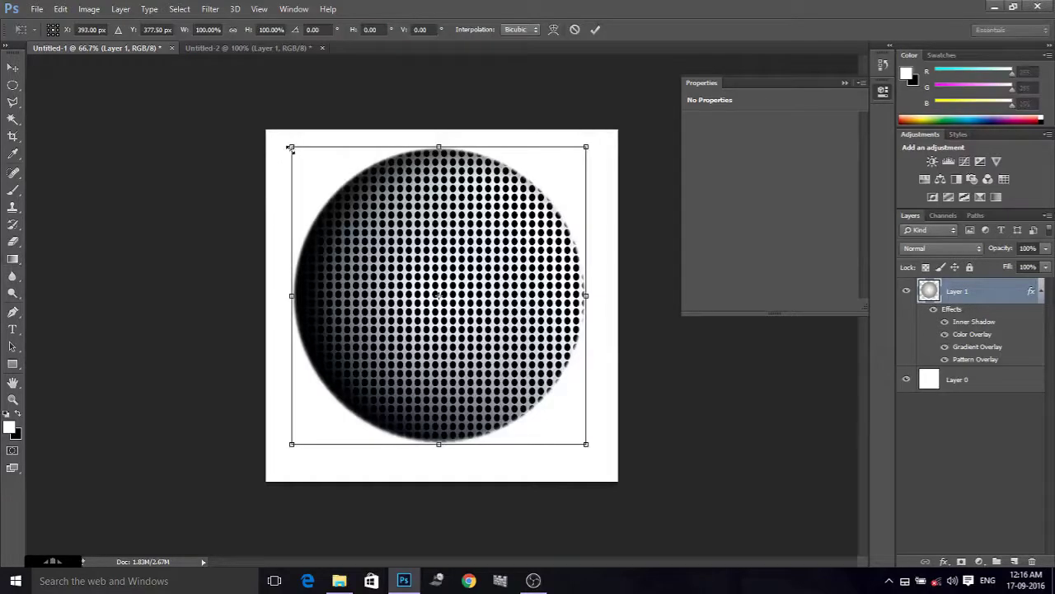
left_click_drag(291, 148, 420, 279)
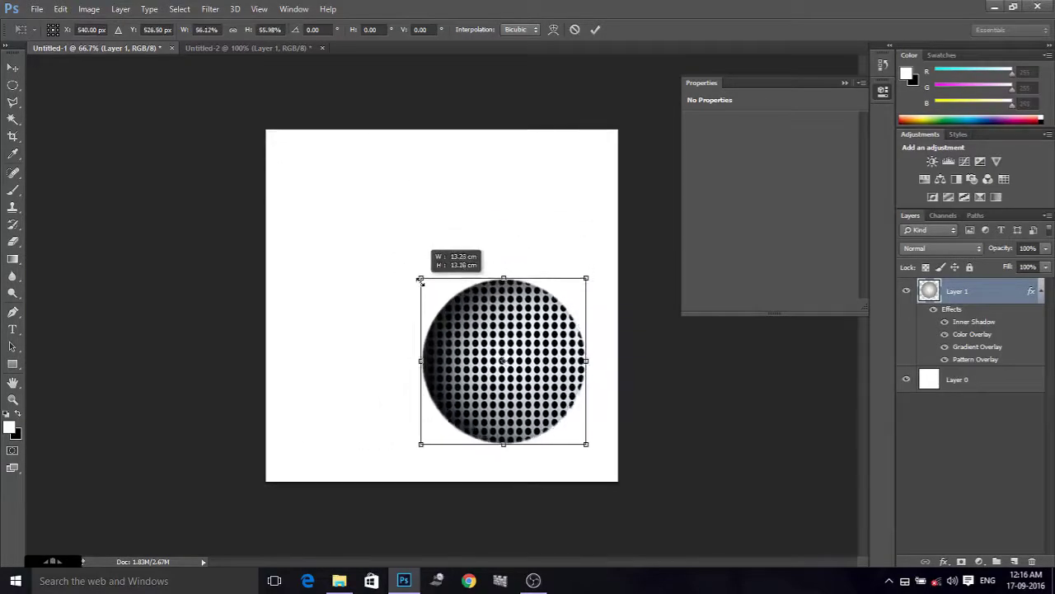
mouse_move(489, 375)
left_mouse_down()
mouse_move(443, 304)
mouse_move(433, 311)
left_mouse_up()
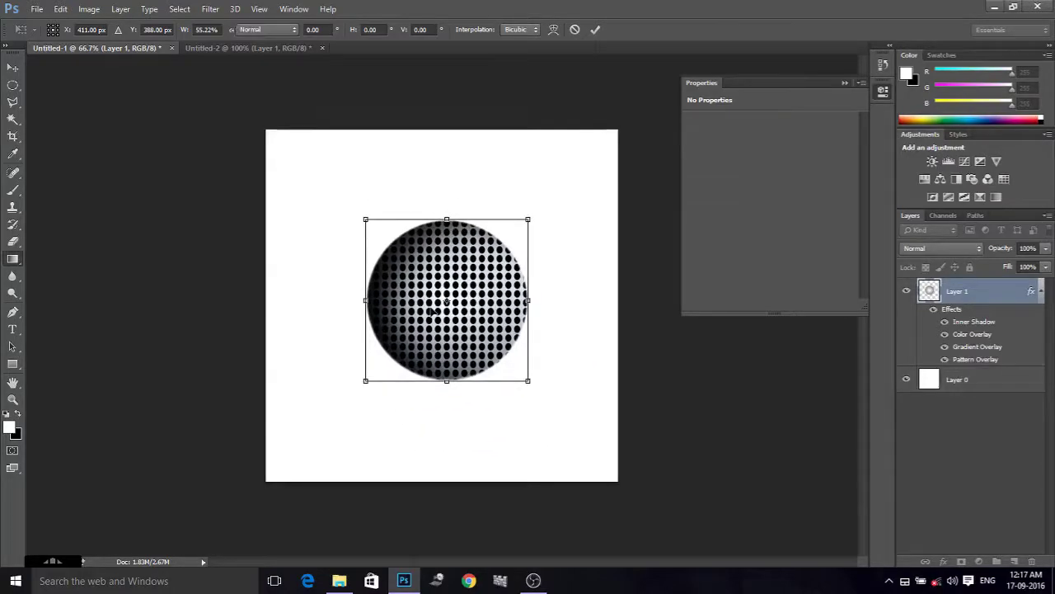
key("Return")
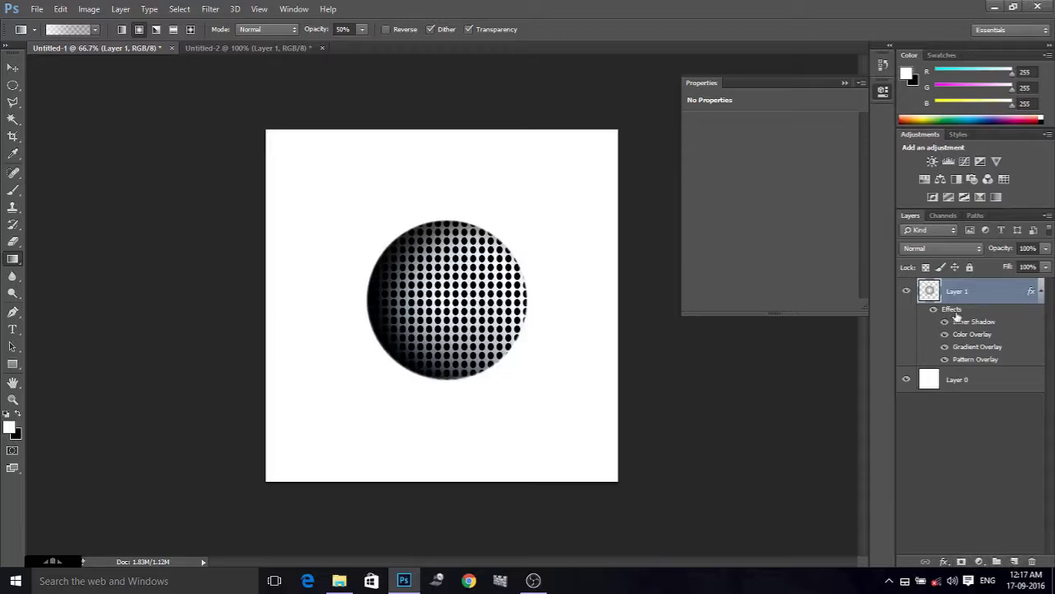
Add a down-left drop shadow: 107 px distance, 70 px size, 10% spread, 75% opacity.
left_click(944, 562)
left_click(876, 493)
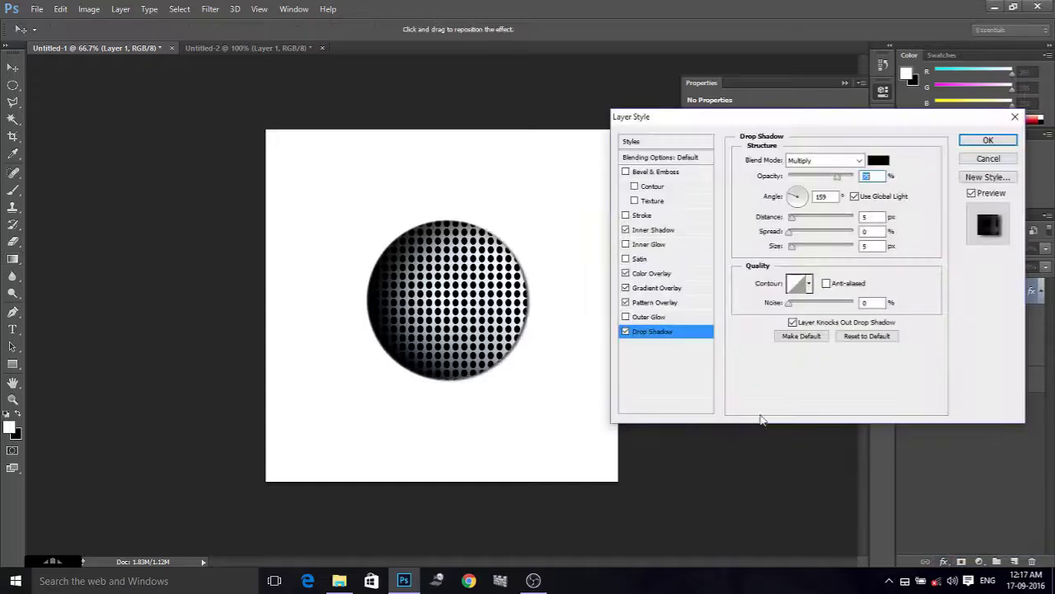
left_click_drag(455, 279, 443, 283)
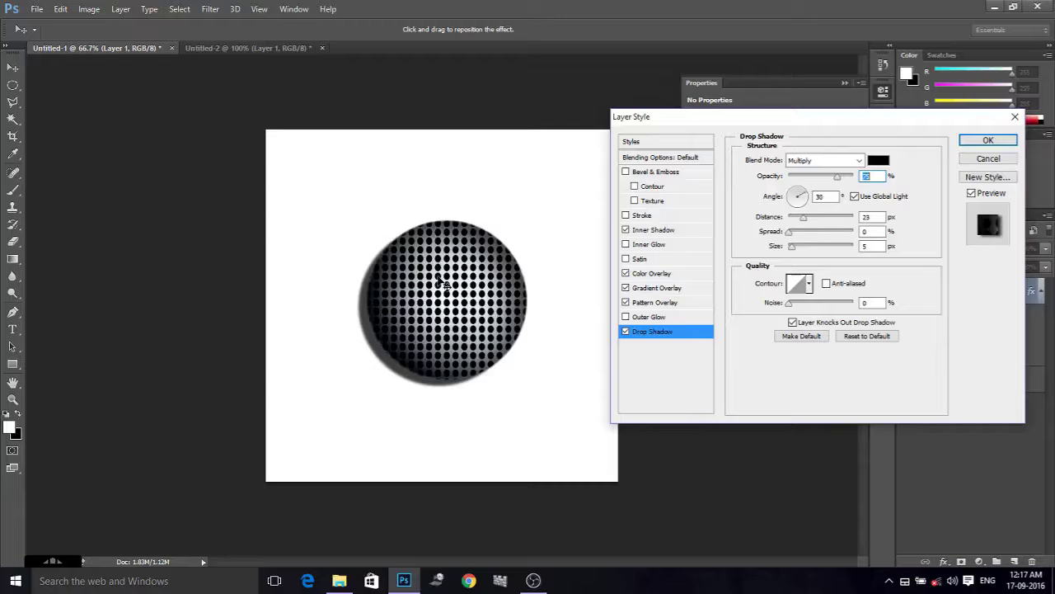
mouse_move(442, 284)
left_mouse_down()
mouse_move(460, 287)
mouse_move(454, 330)
left_mouse_up()
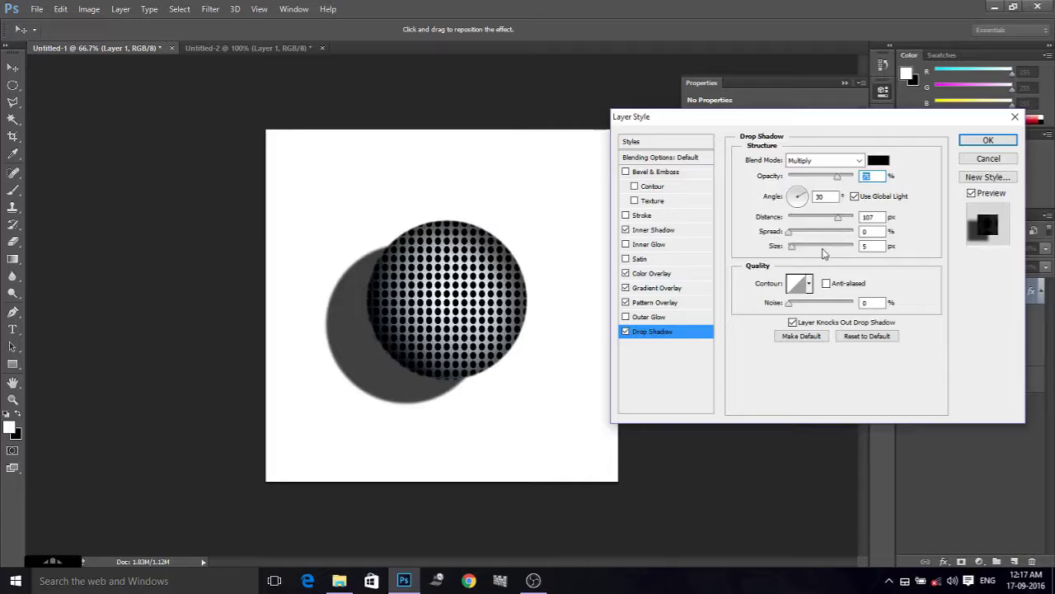
left_click_drag(792, 247, 814, 250)
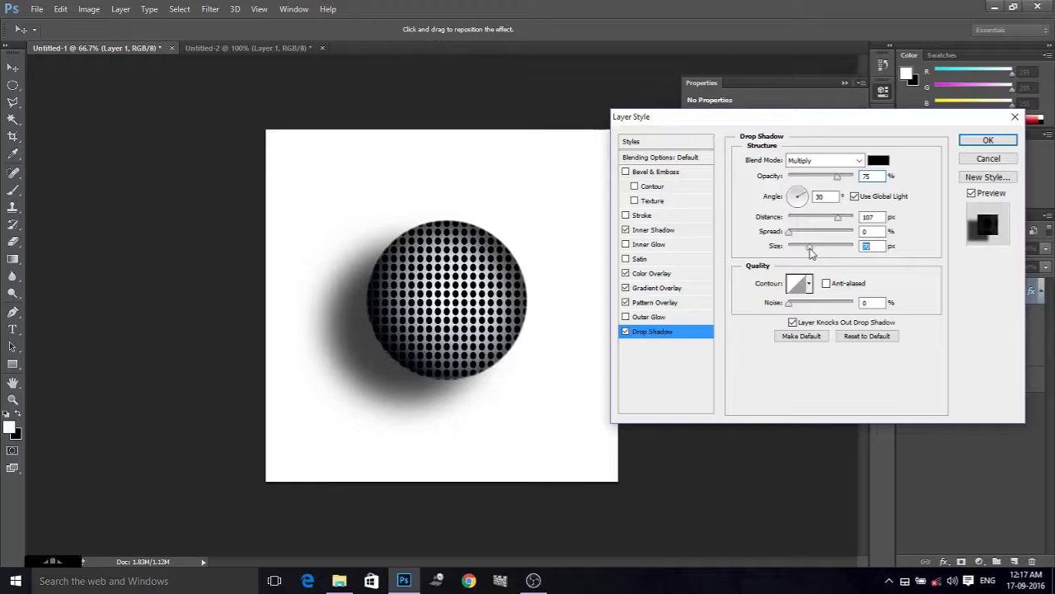
left_click_drag(790, 236, 797, 237)
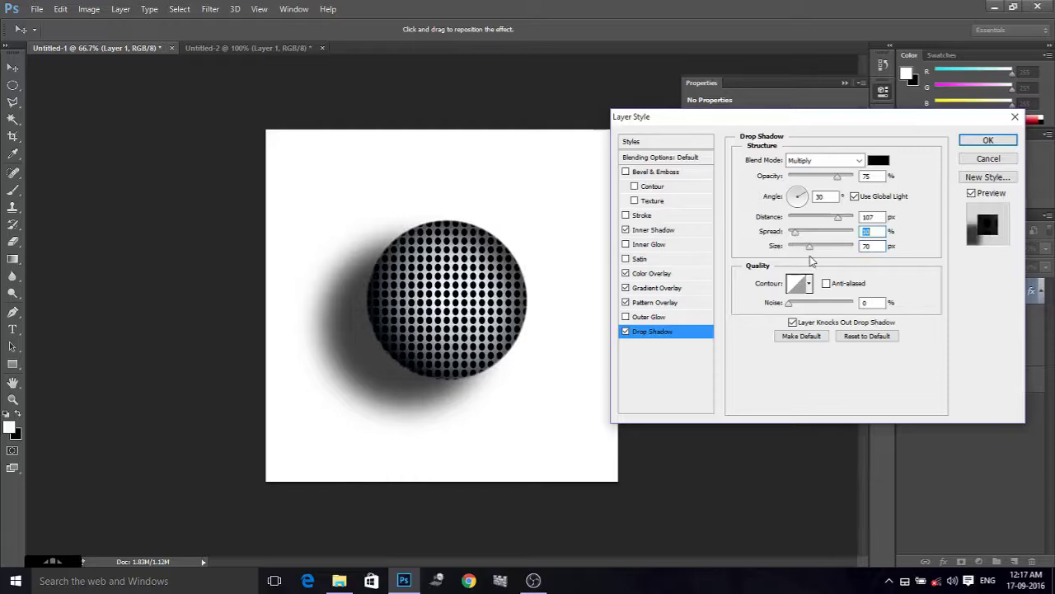
left_click(810, 245)
left_click(1000, 143)
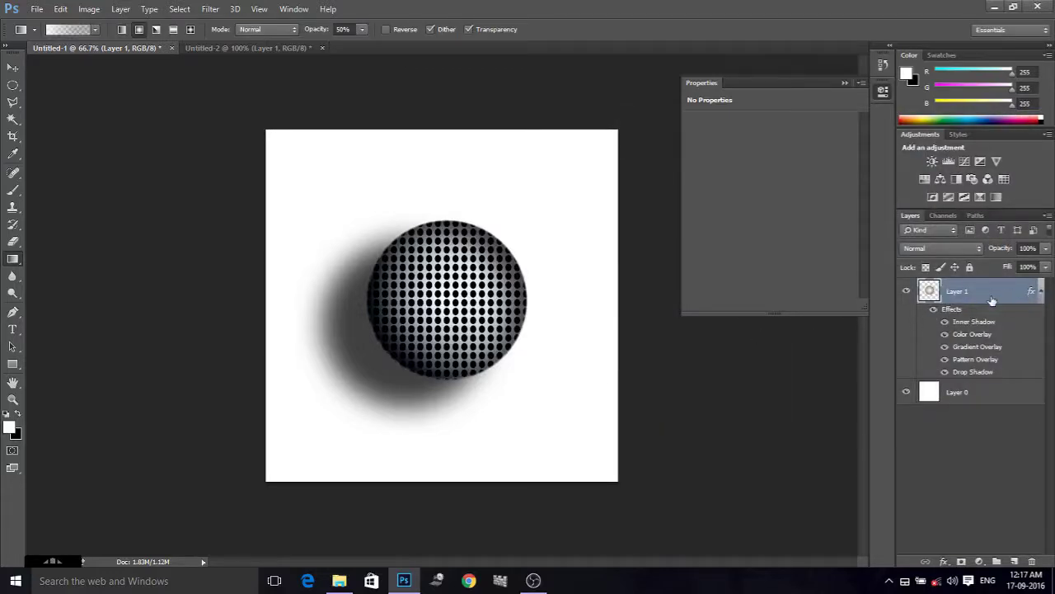
Convert Layer 1's effects into separate layers and select the Drop Shadow layer.
right_click(1042, 290)
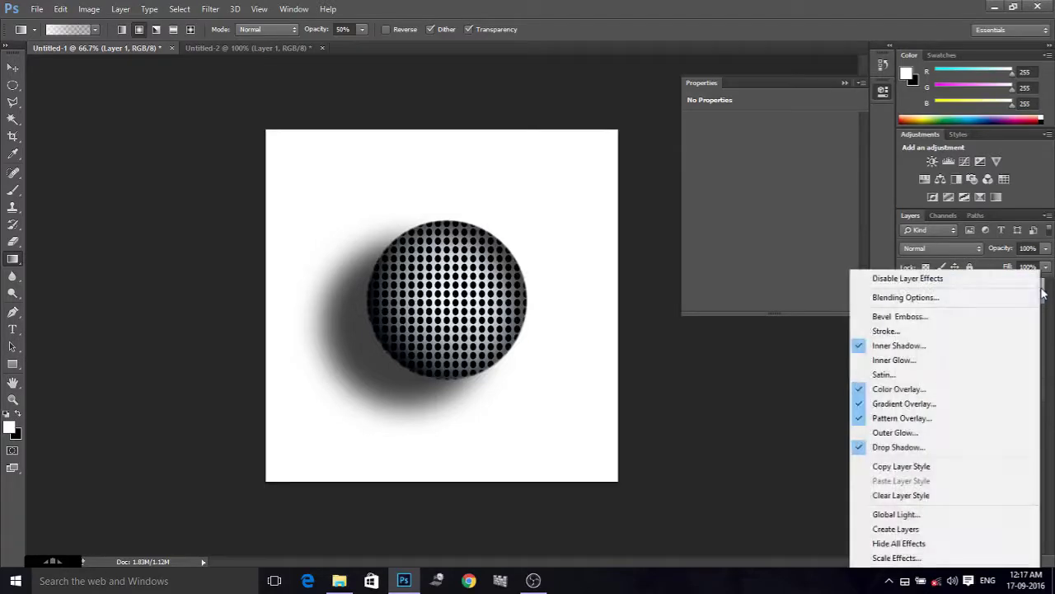
left_click(907, 530)
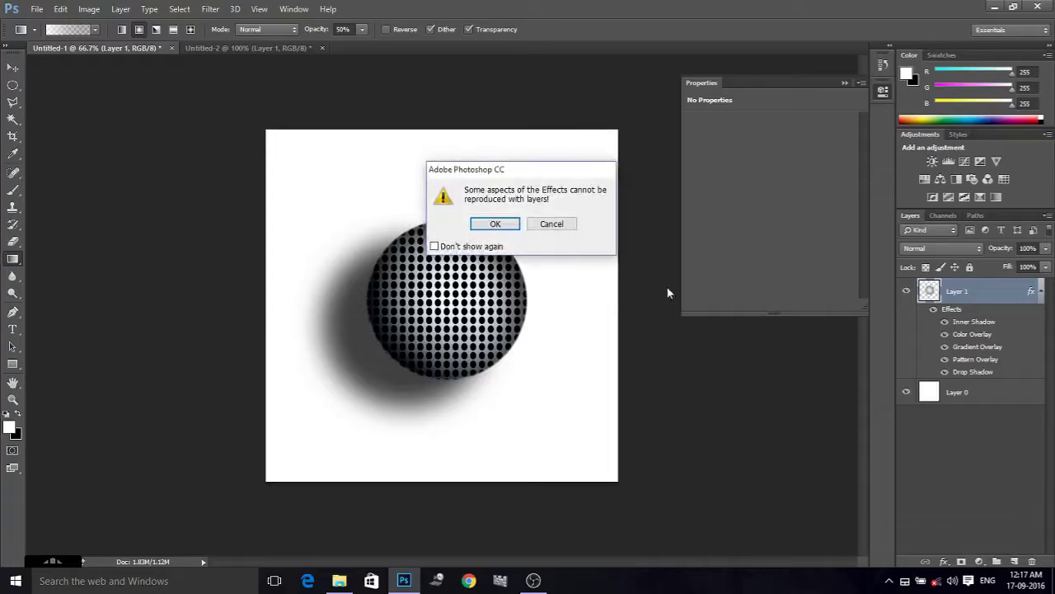
left_click(494, 224)
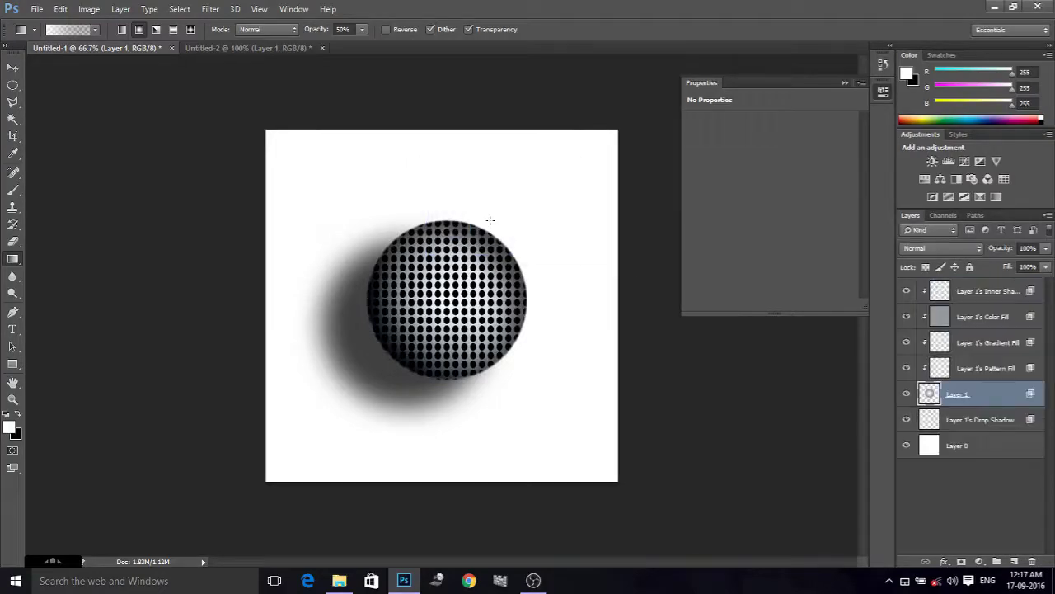
left_click(979, 422)
right_click(992, 424)
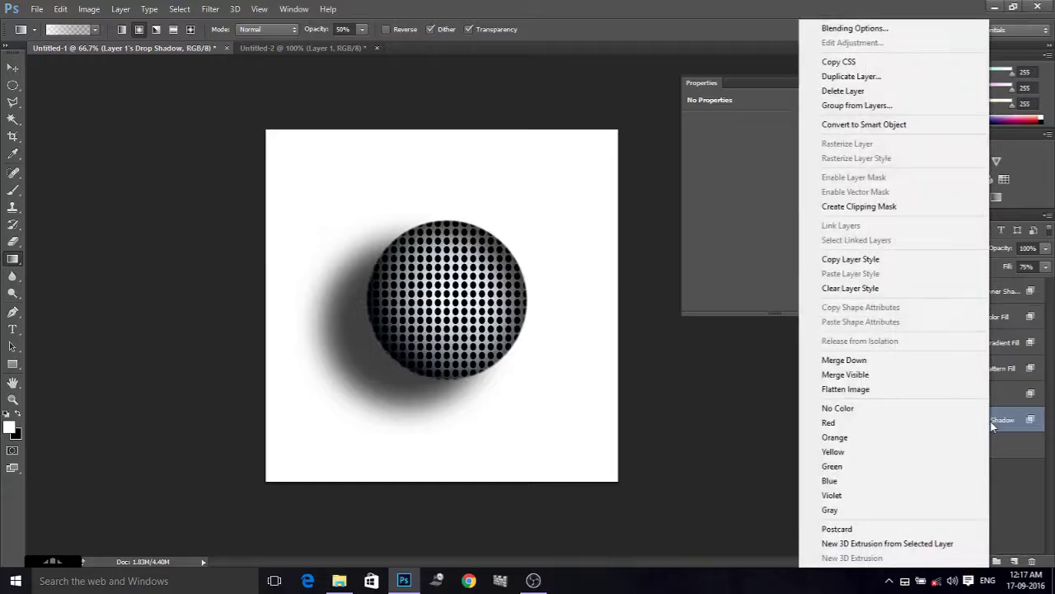
left_click(1020, 425)
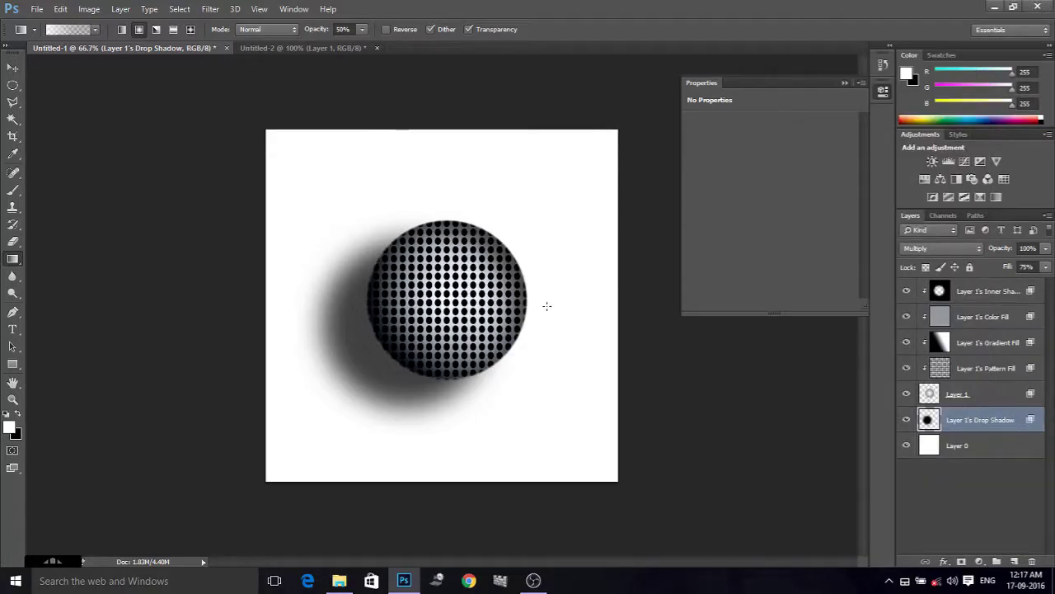
Squash the drop shadow to about 45% height and widen it into a flat ellipse.
key("ctrl+t")
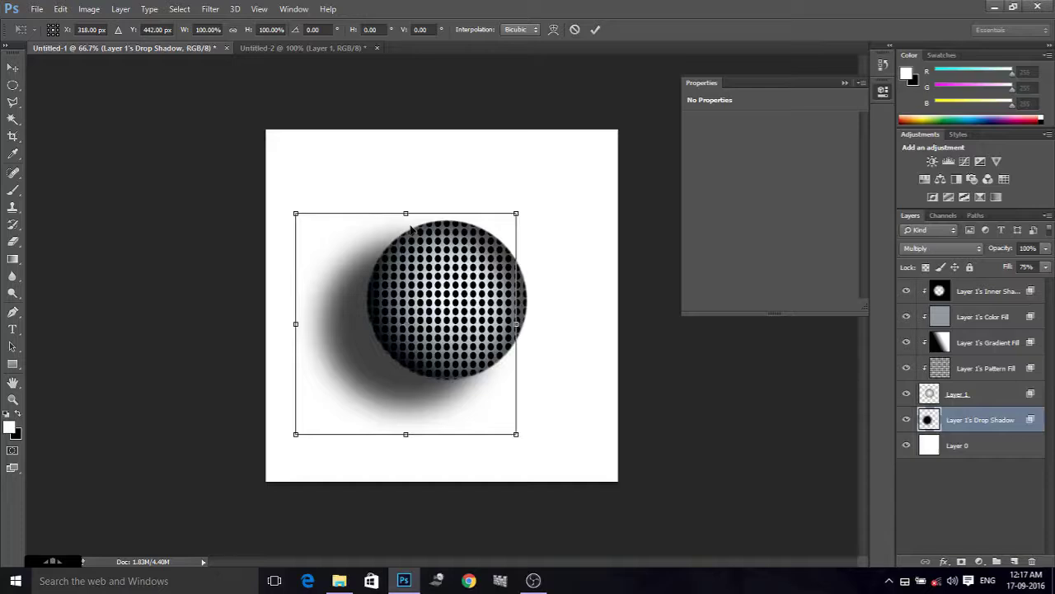
left_click_drag(408, 212, 406, 335)
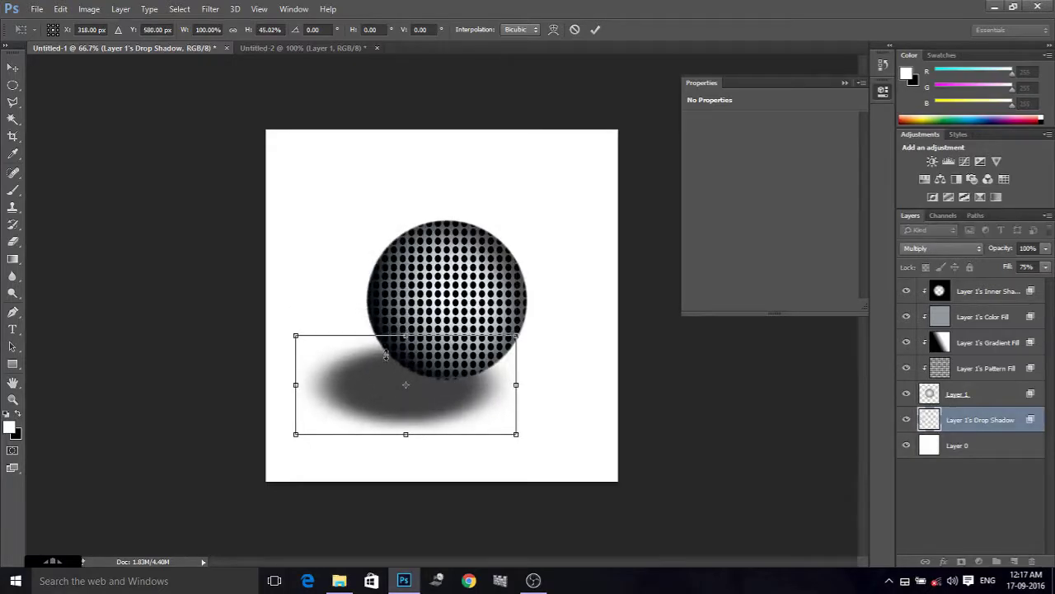
left_click_drag(363, 389, 385, 353)
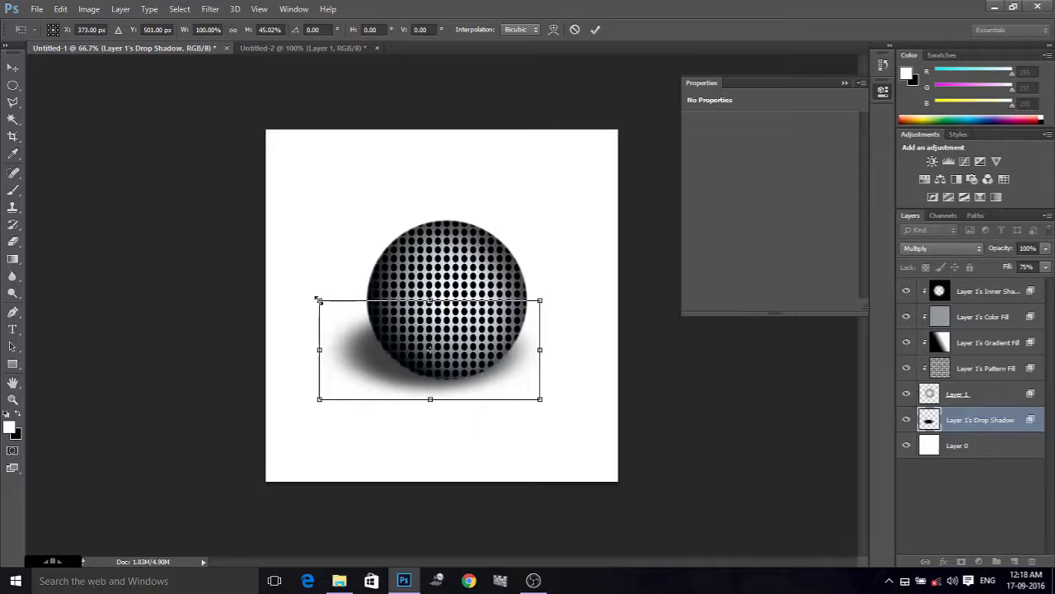
left_click_drag(319, 300, 269, 290)
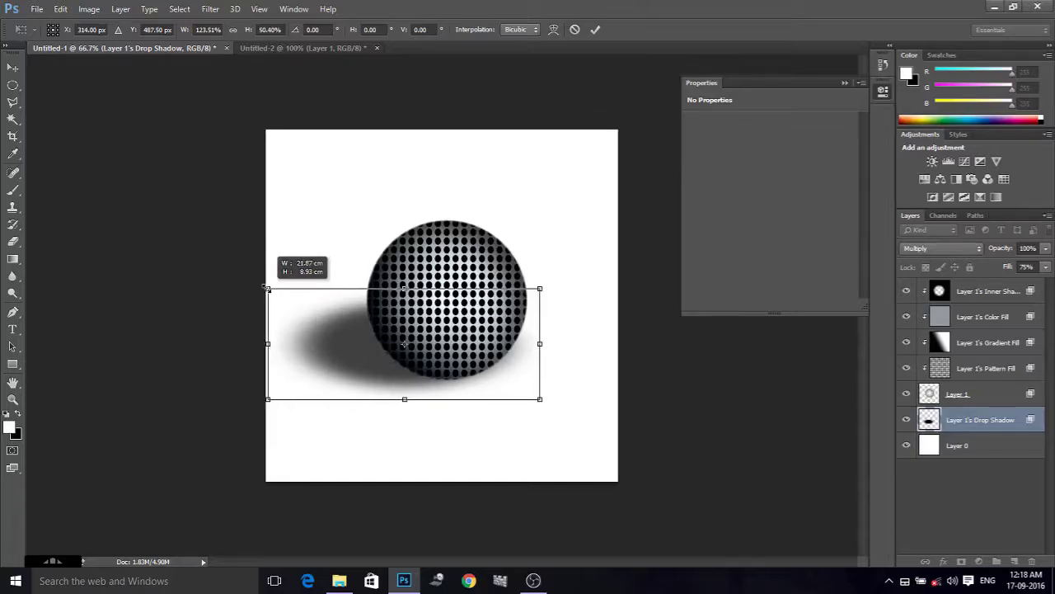
left_click_drag(269, 290, 264, 293)
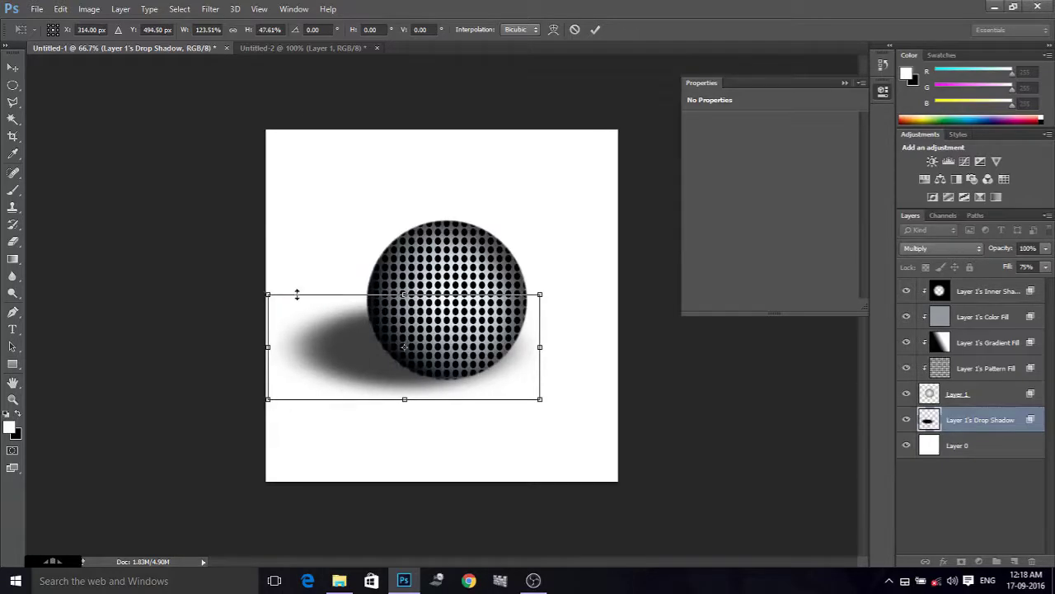
key("g")
key("Return")
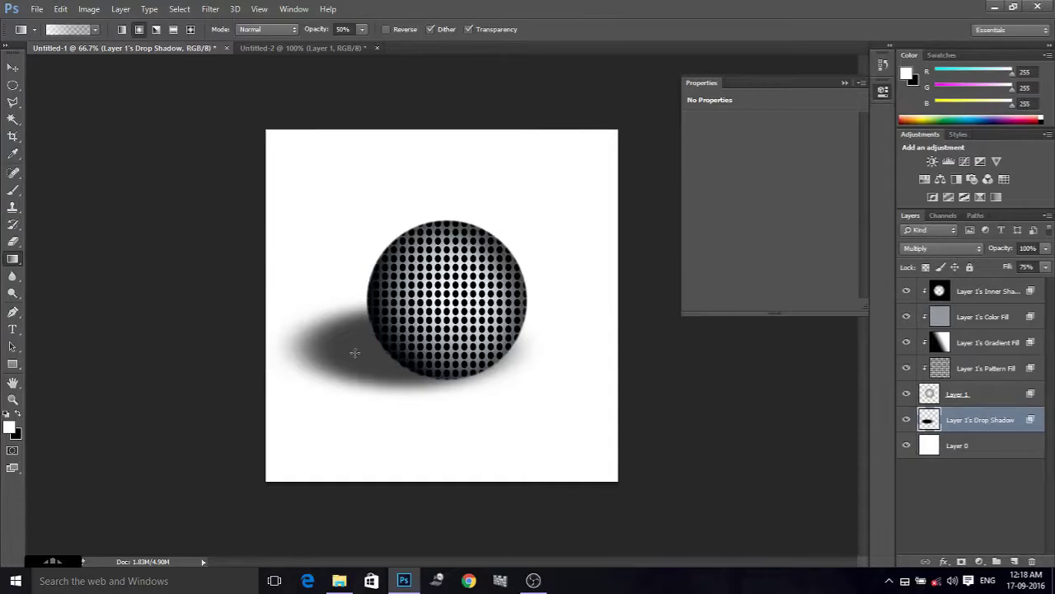
Move and nudge the flattened shadow until it tucks under the sphere's lower-left edge.
left_click(13, 67)
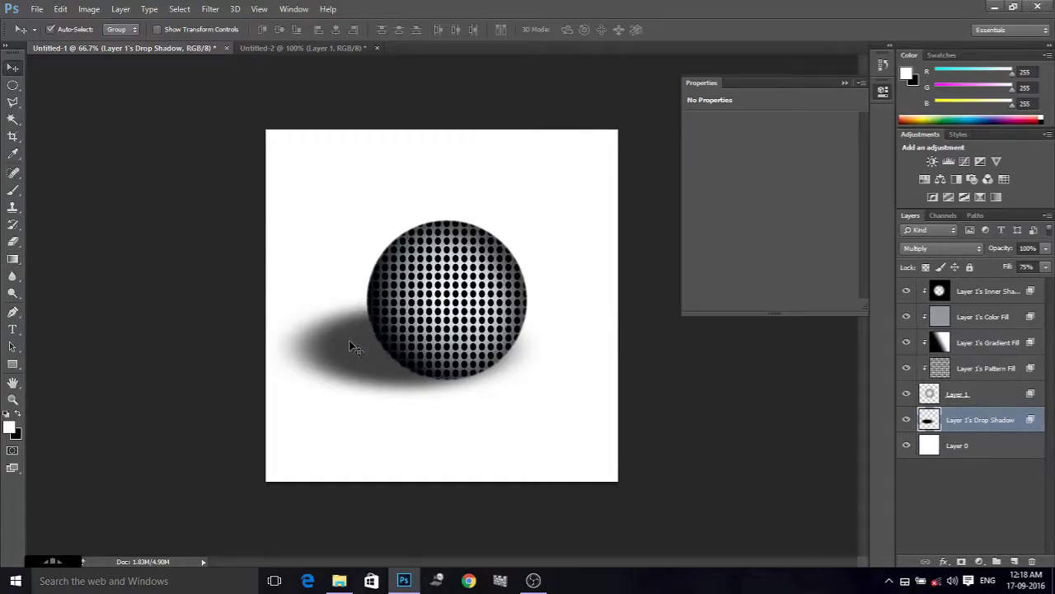
left_click_drag(350, 342, 360, 344)
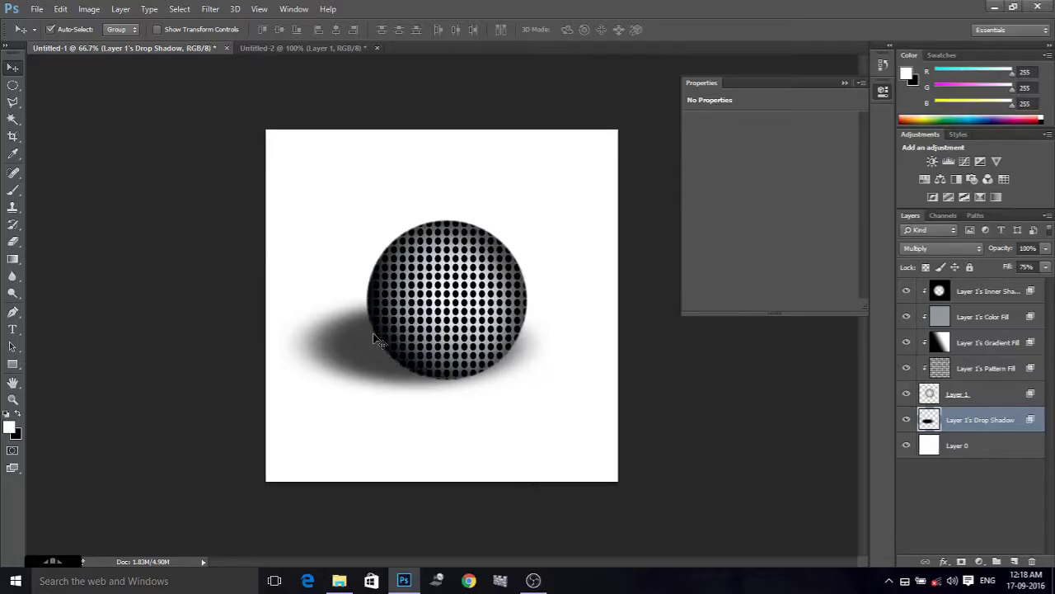
left_click_drag(356, 337, 351, 344)
key("shift+Down")
key("shift+Down")
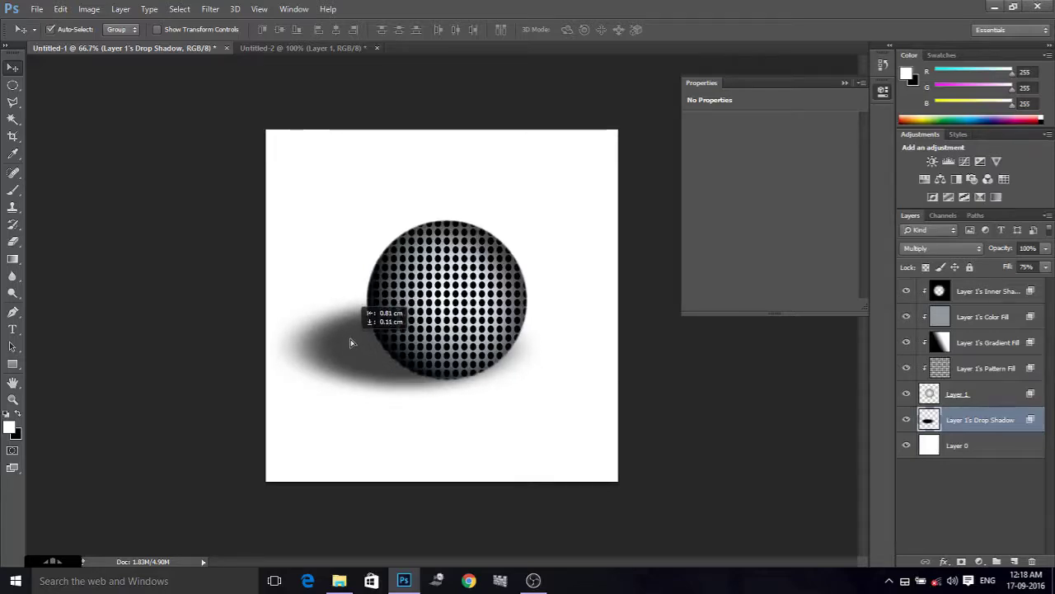
left_click_drag(350, 344, 347, 345)
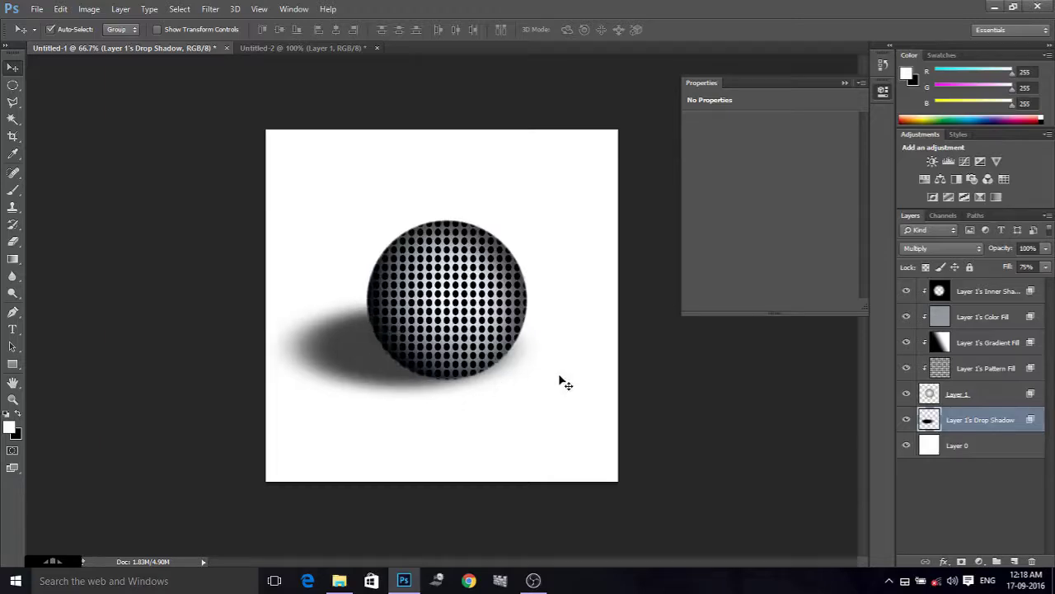